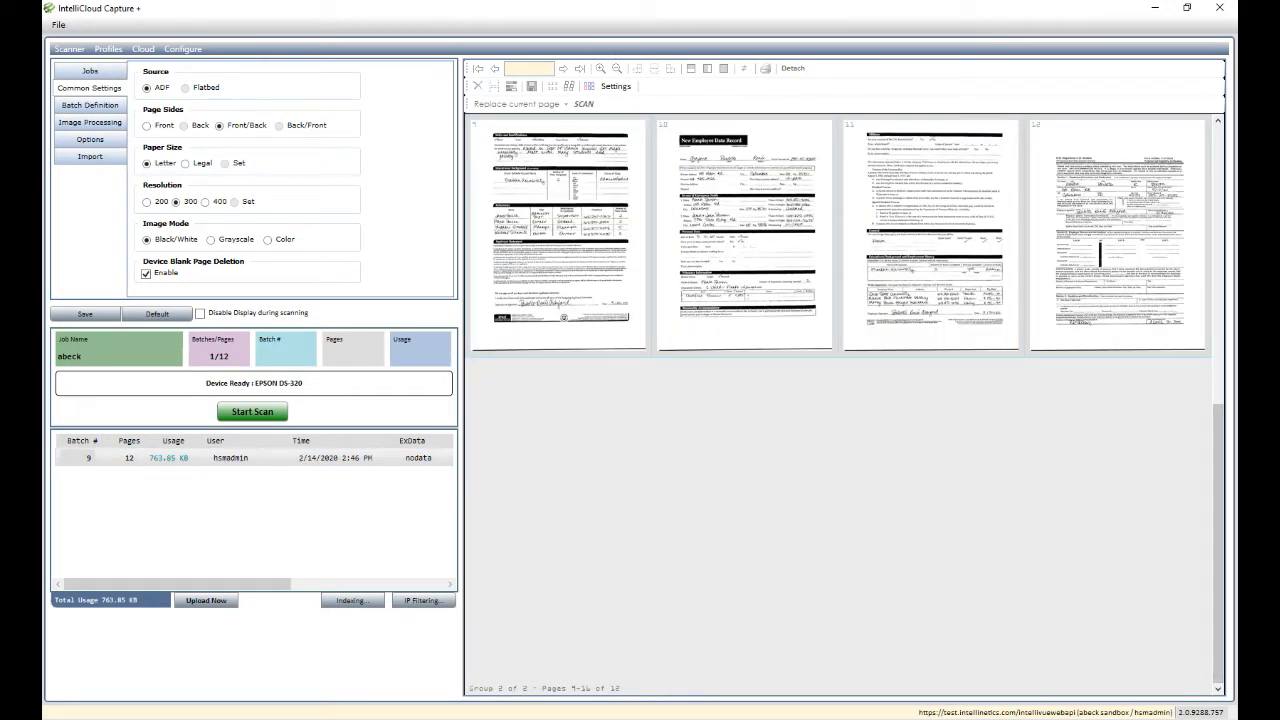
# Step: Set the gallery's horizontal image cells to 6 in the viewer settings
pyautogui.click(1218, 290)
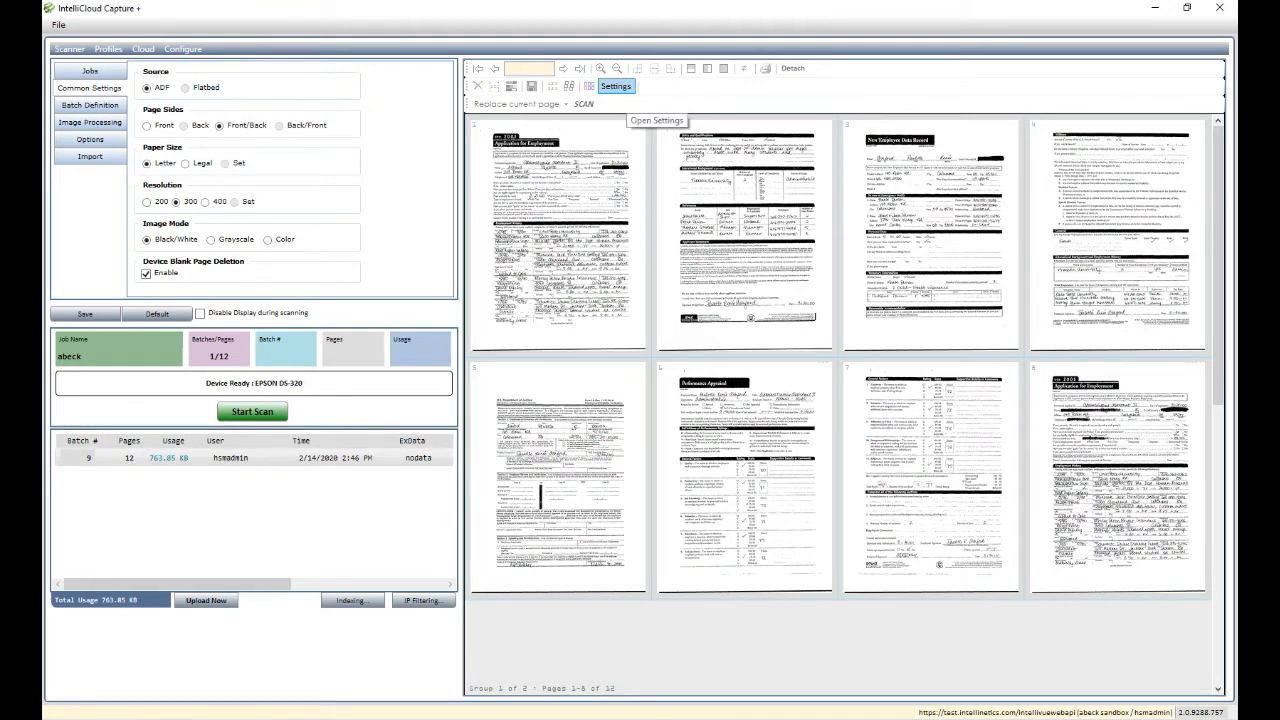
pyautogui.click(615, 86)
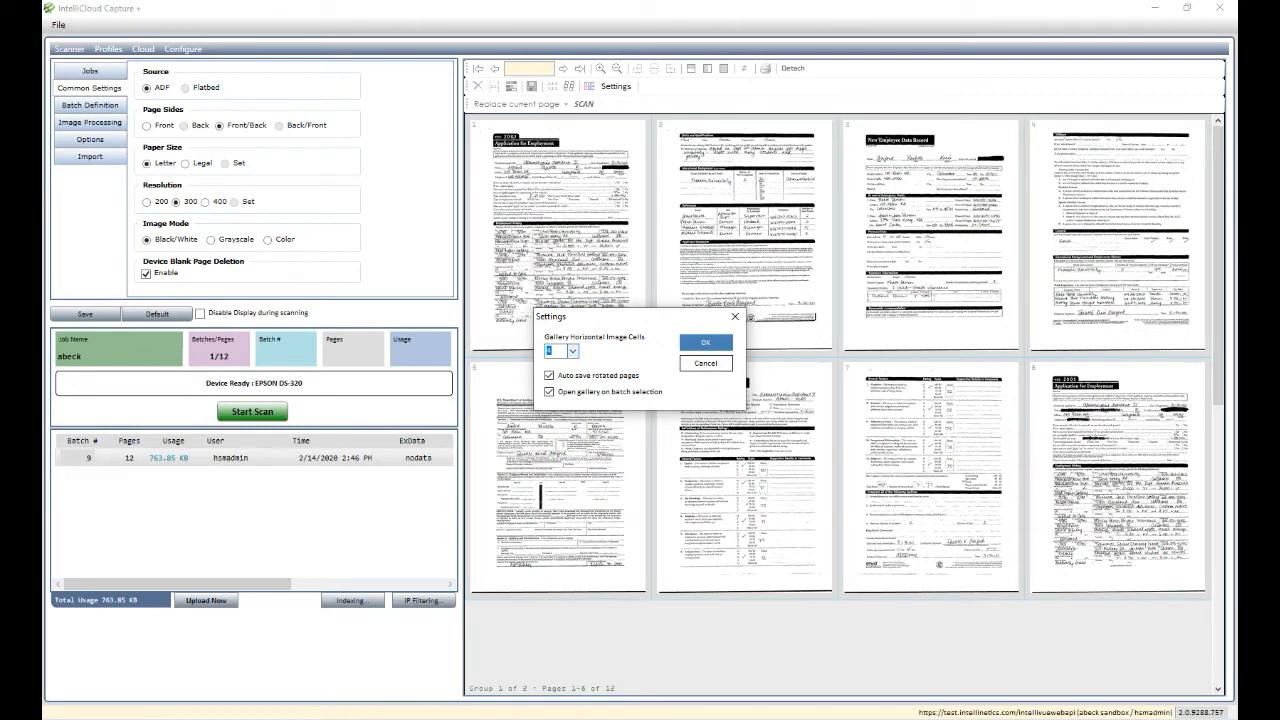
pyautogui.click(572, 351)
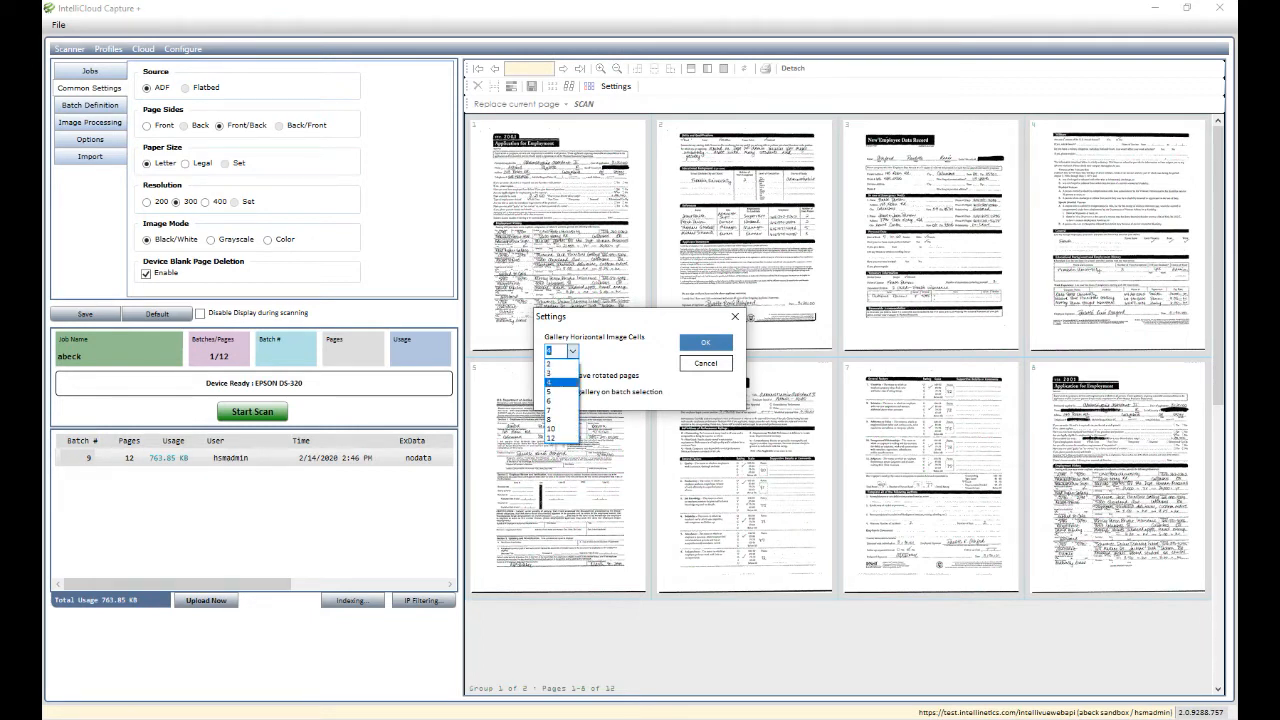
pyautogui.click(558, 403)
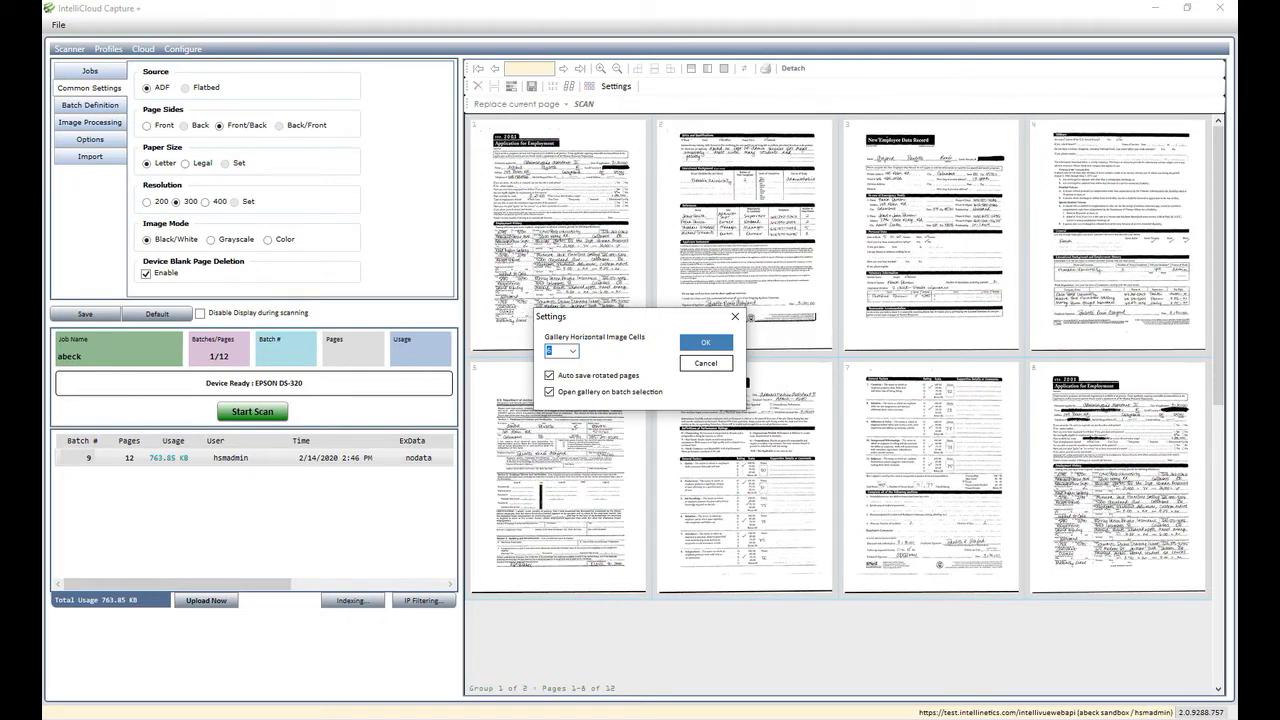
pyautogui.click(706, 342)
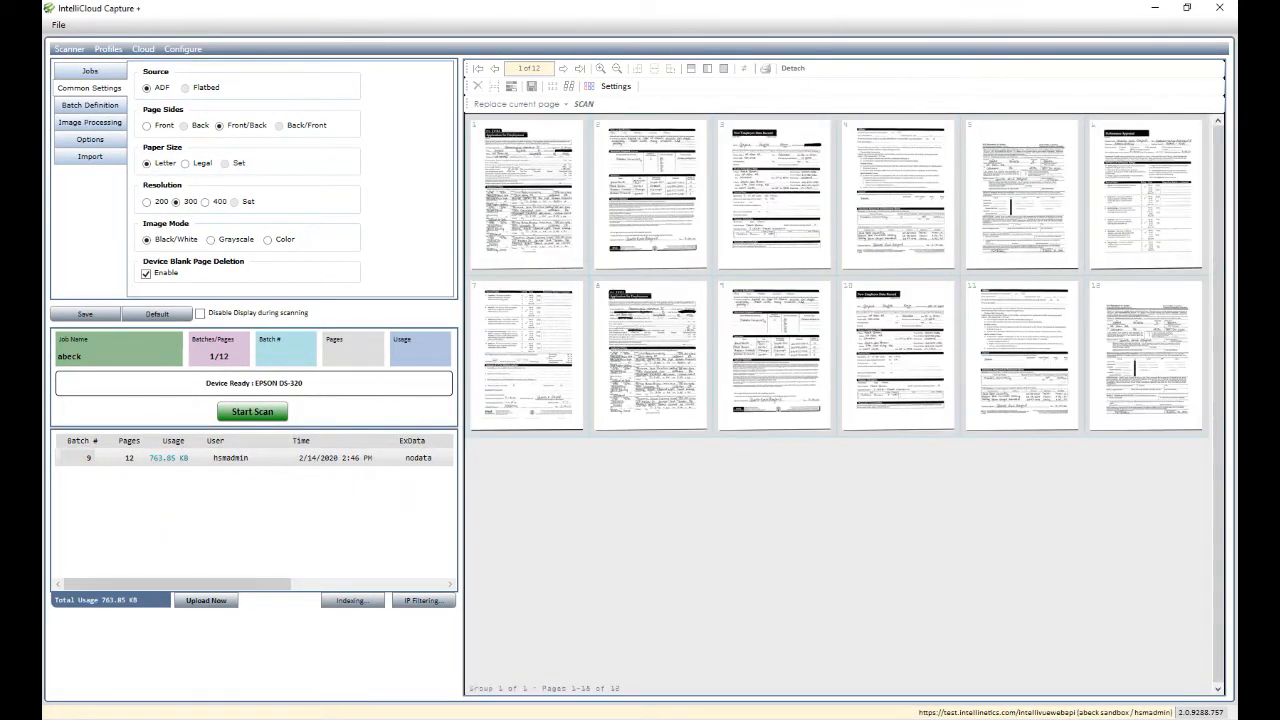
# Step: View the first page of the batch at full size, and return to the thumbnail gallery
pyautogui.click(527, 195)
pyautogui.doubleClick(527, 195)
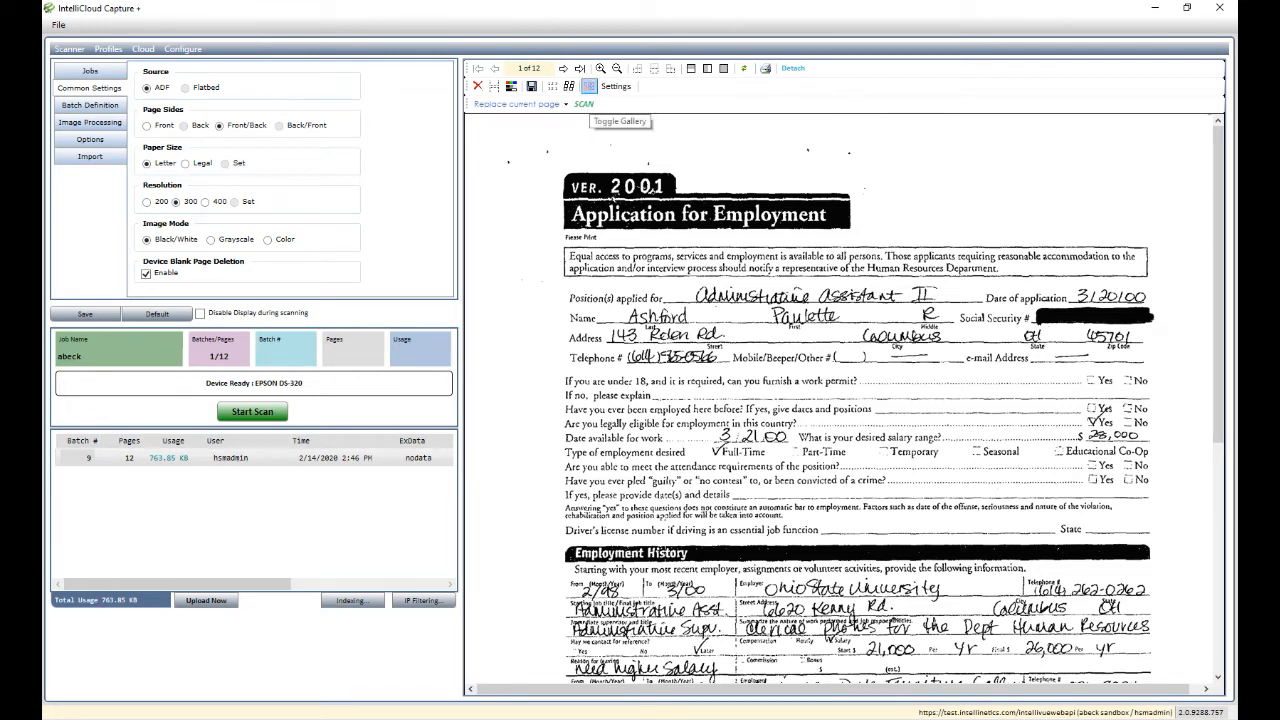
pyautogui.click(589, 86)
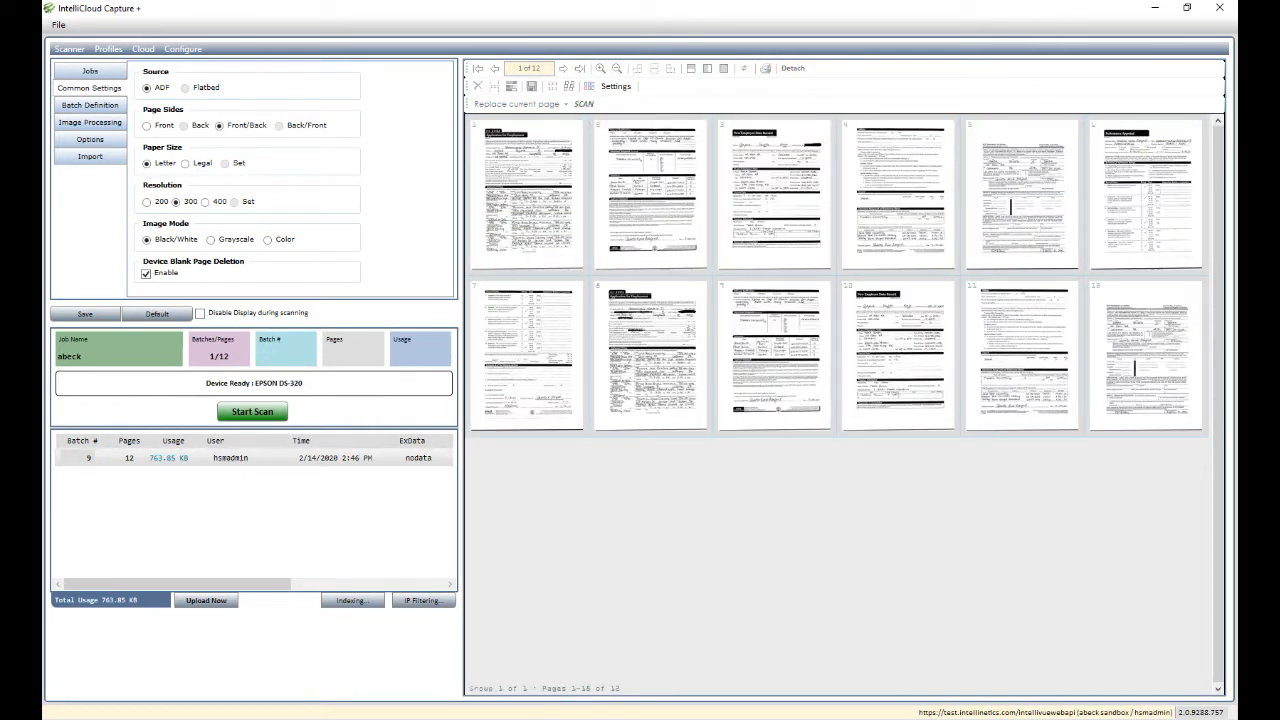
pyautogui.rightClick(635, 187)
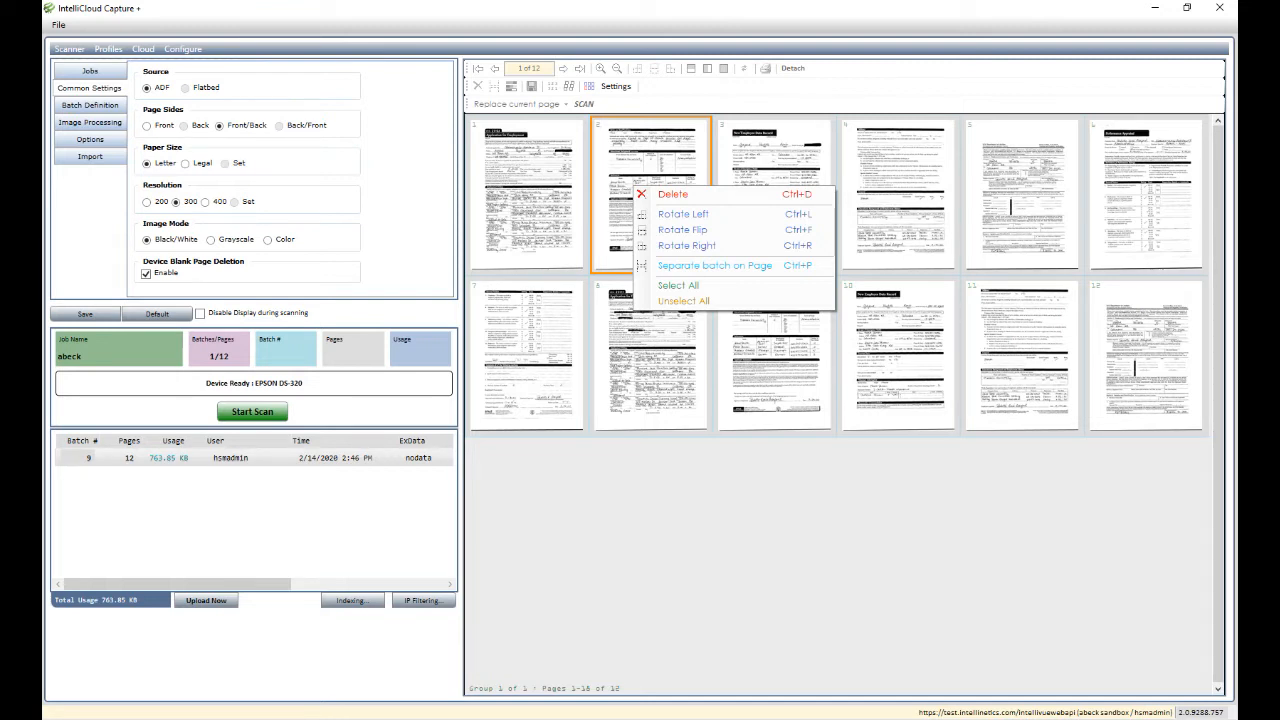
pyautogui.press('Escape')
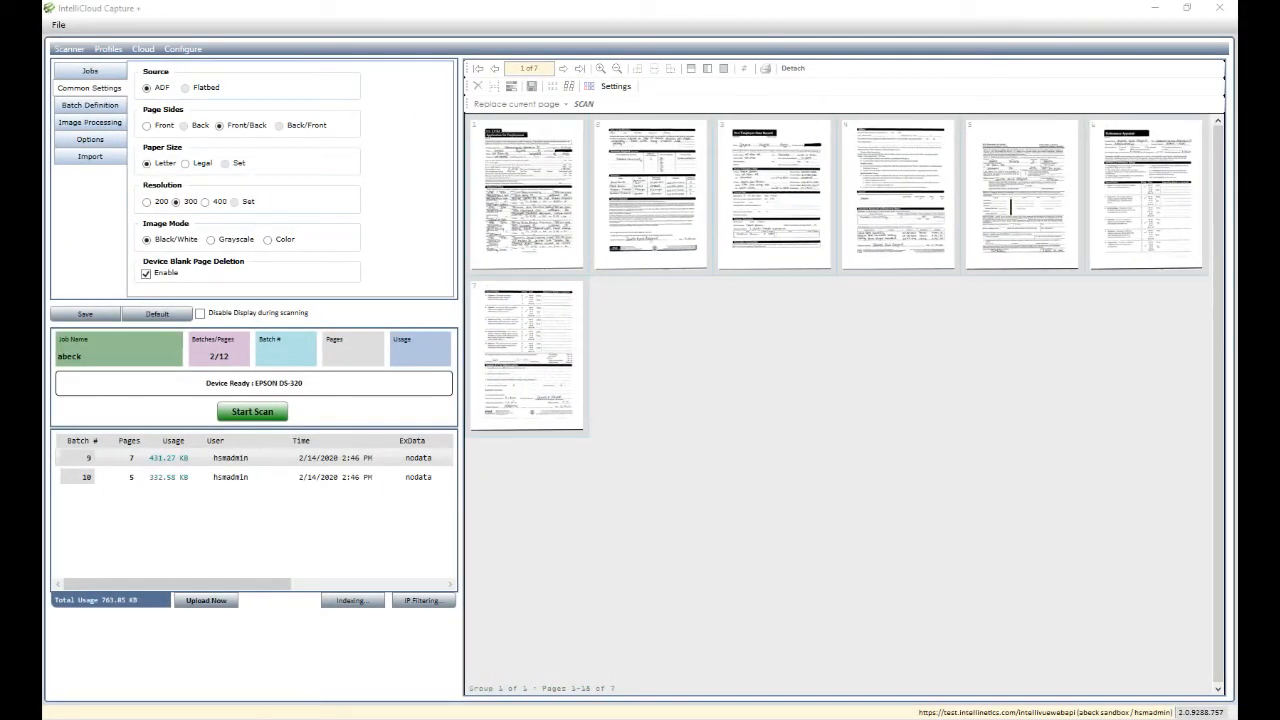
# Step: Select batch 10 for move and combine it after batch 9, confirming the merge
pyautogui.click(276, 477)
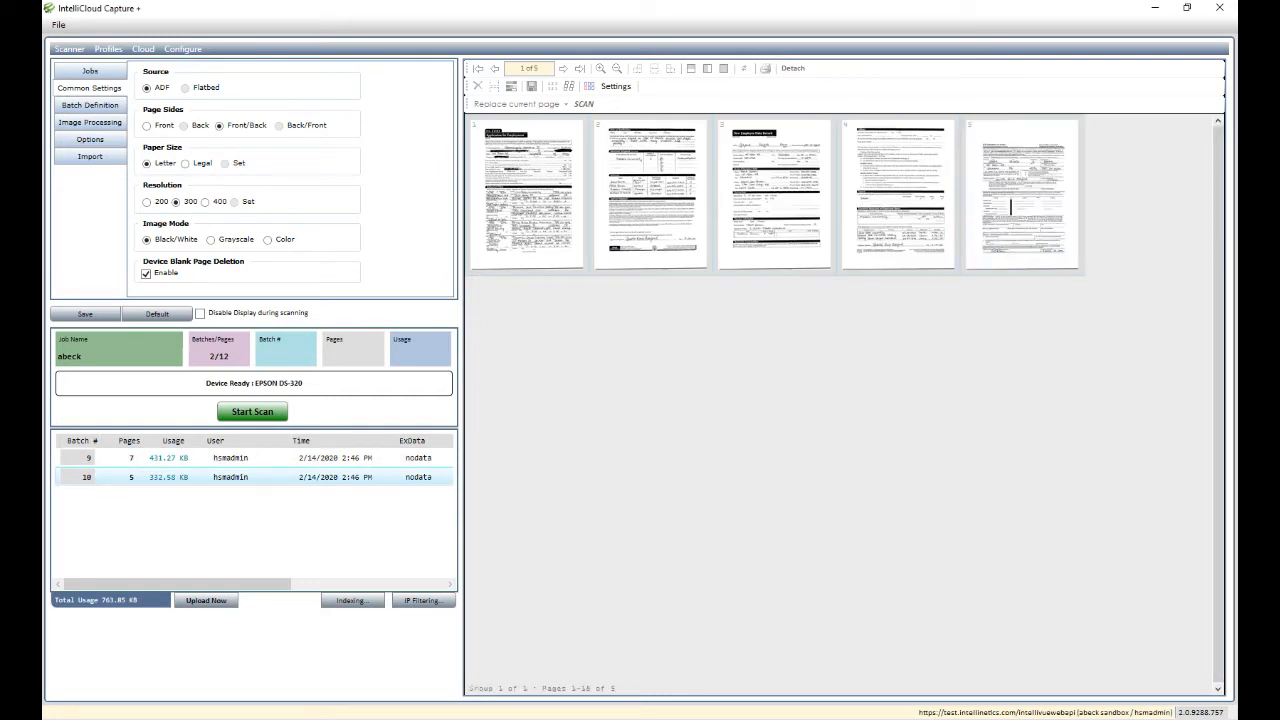
pyautogui.rightClick(198, 478)
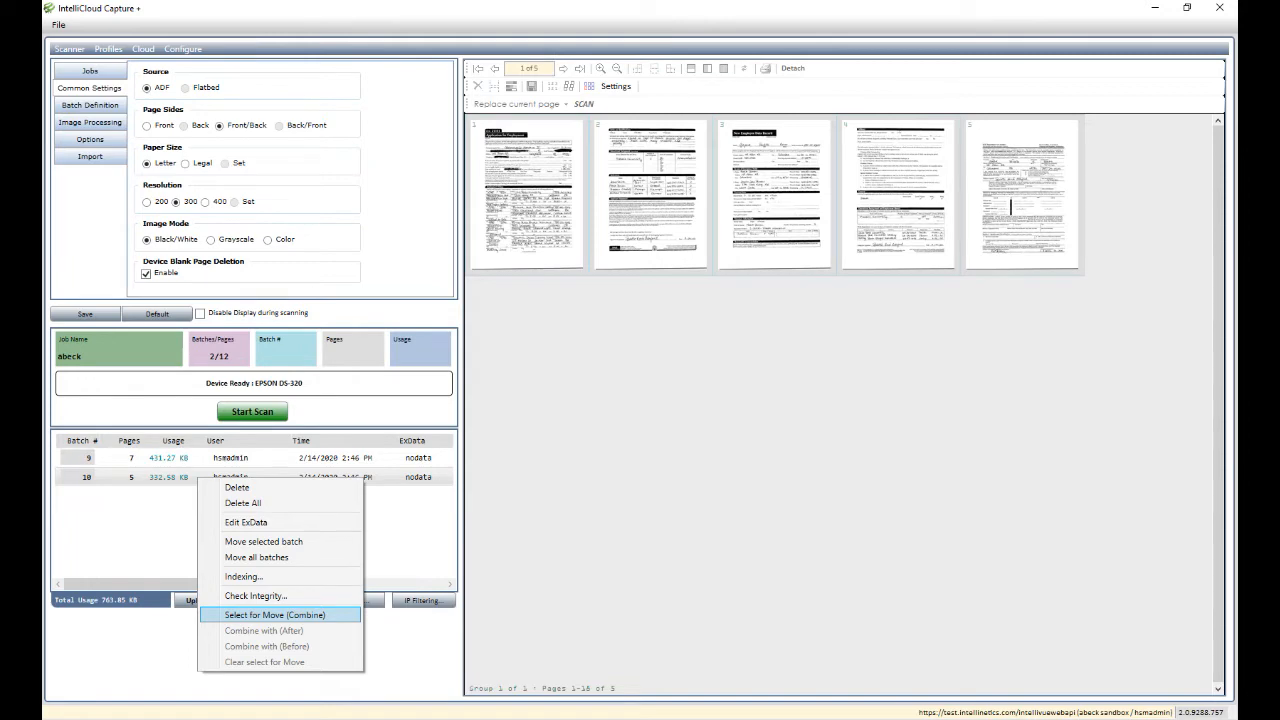
pyautogui.click(275, 614)
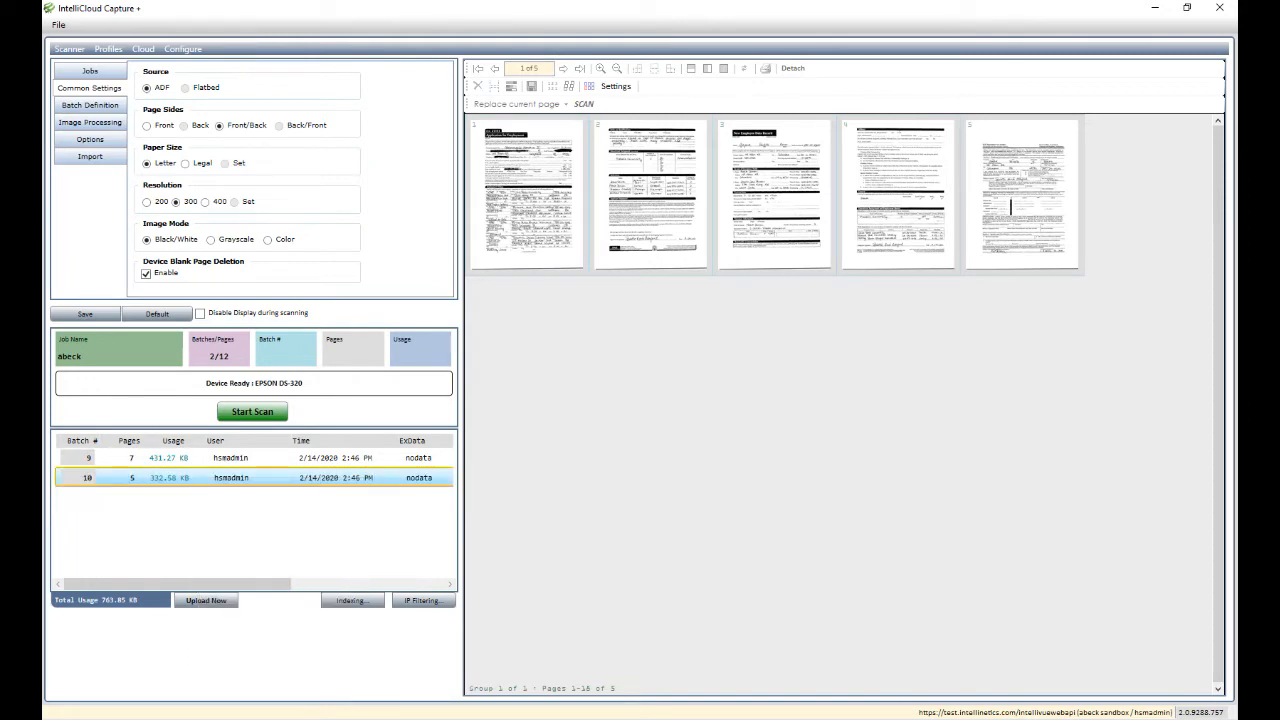
pyautogui.click(215, 458)
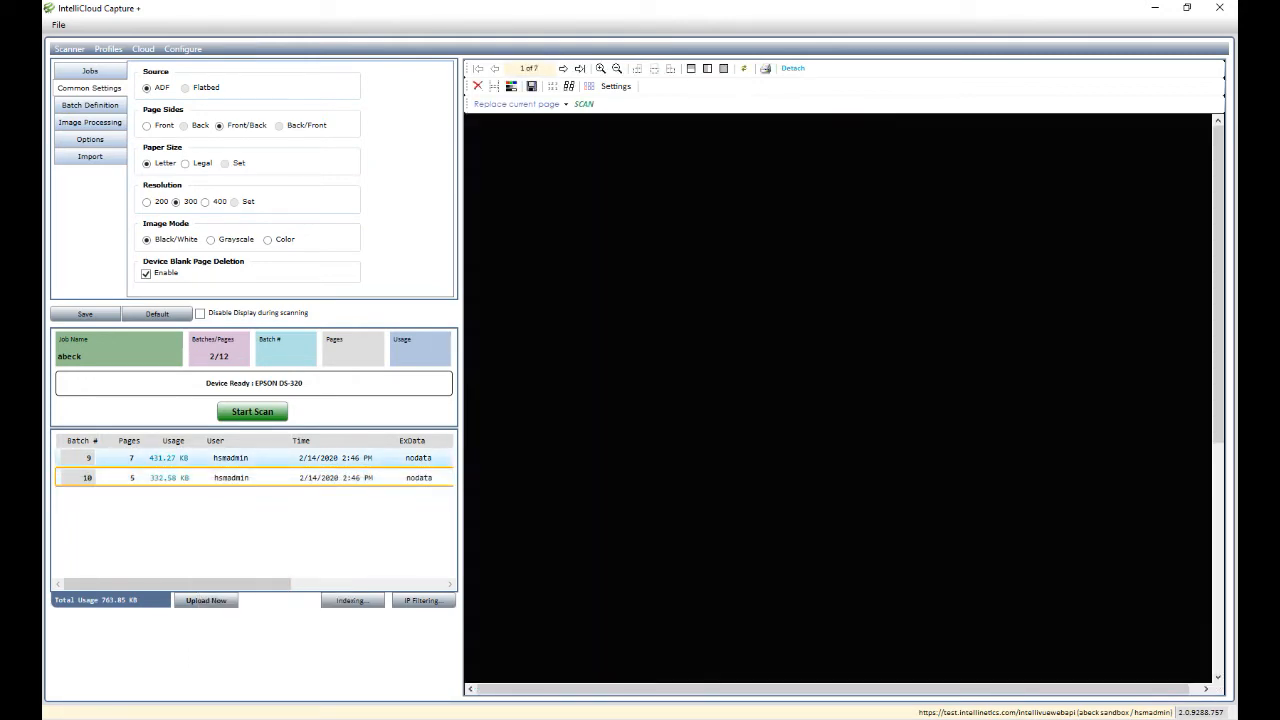
pyautogui.rightClick(115, 459)
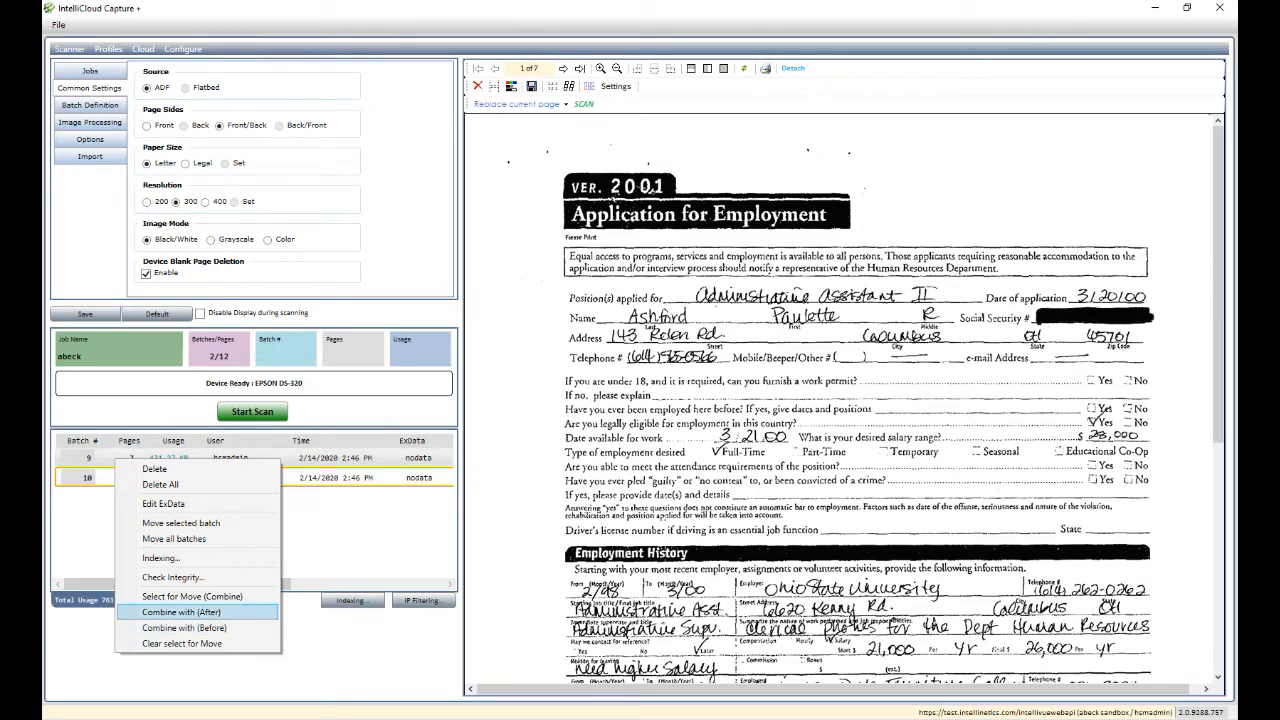
pyautogui.click(181, 611)
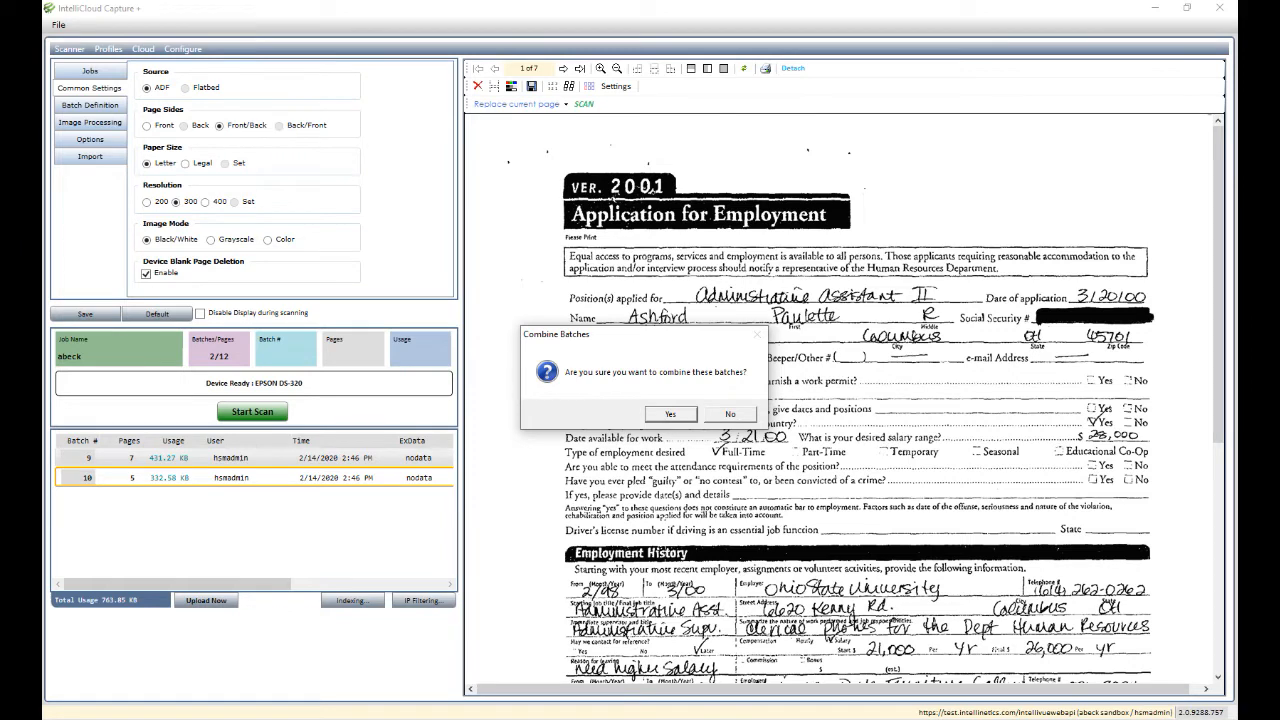
pyautogui.press('Return')
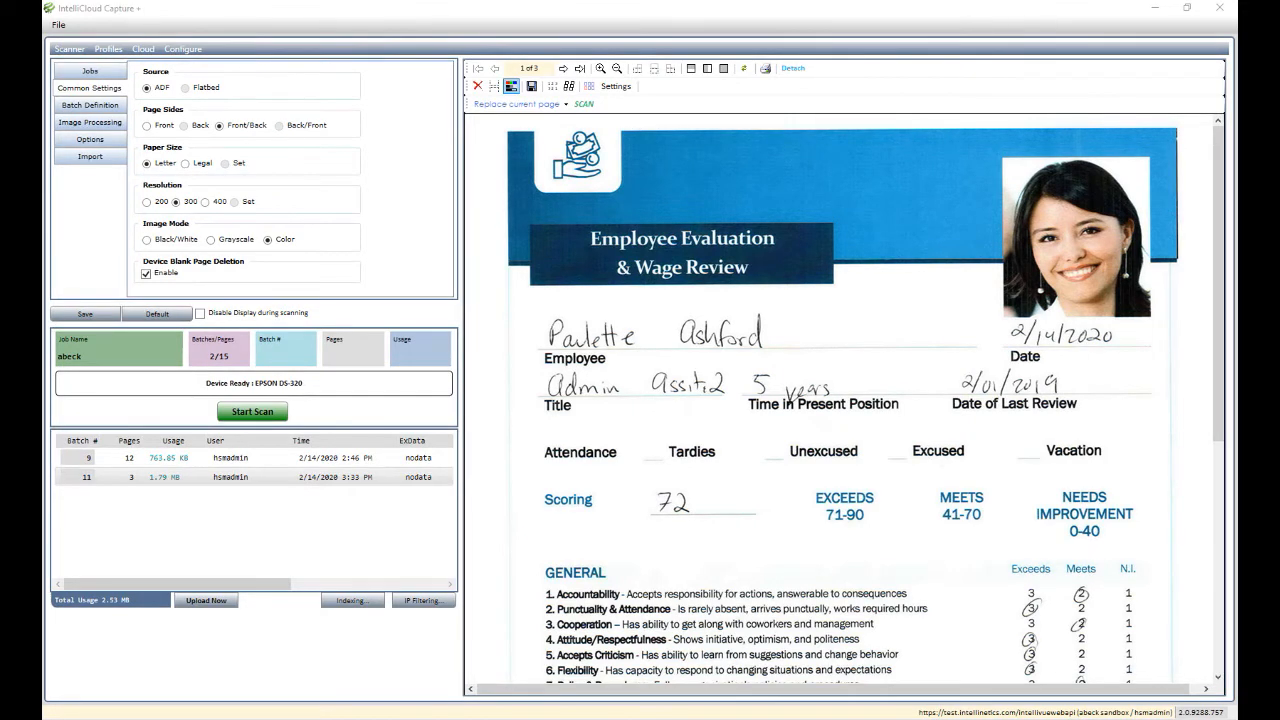
# Step: Cycle the employee evaluation page through its colour modes to Grayscale and save the altered image
pyautogui.click(511, 86)
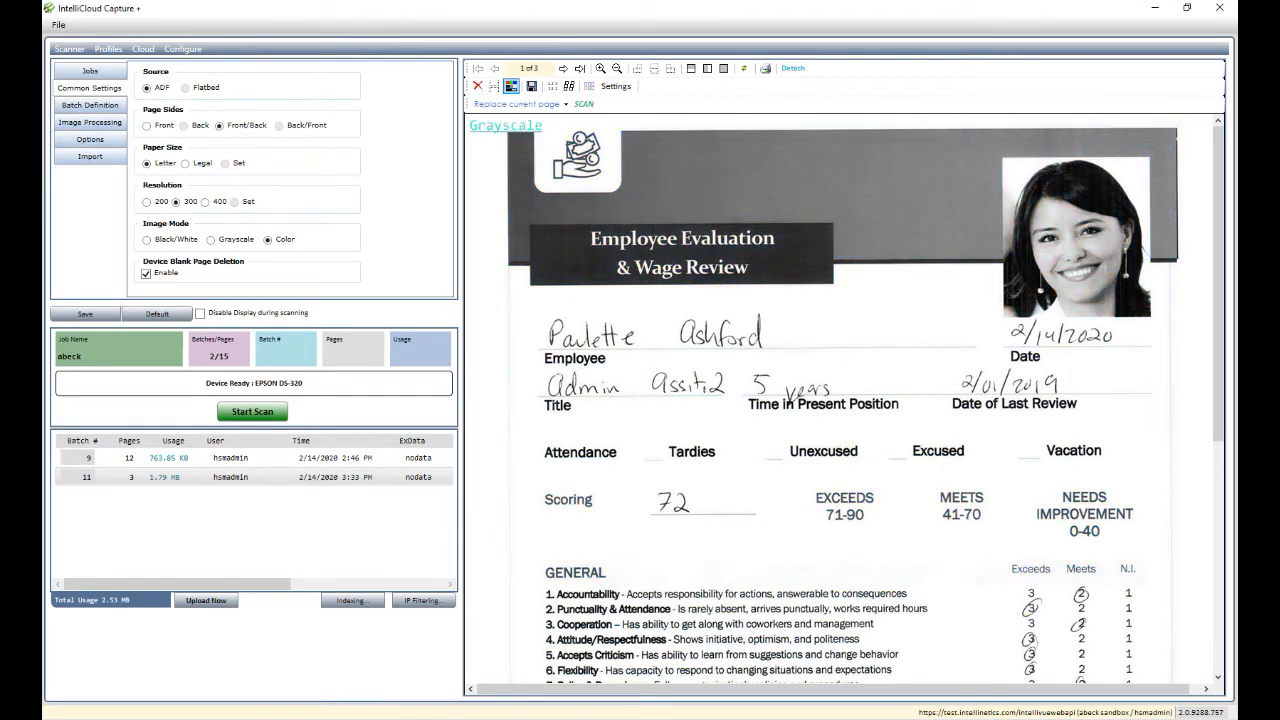
pyautogui.click(511, 86)
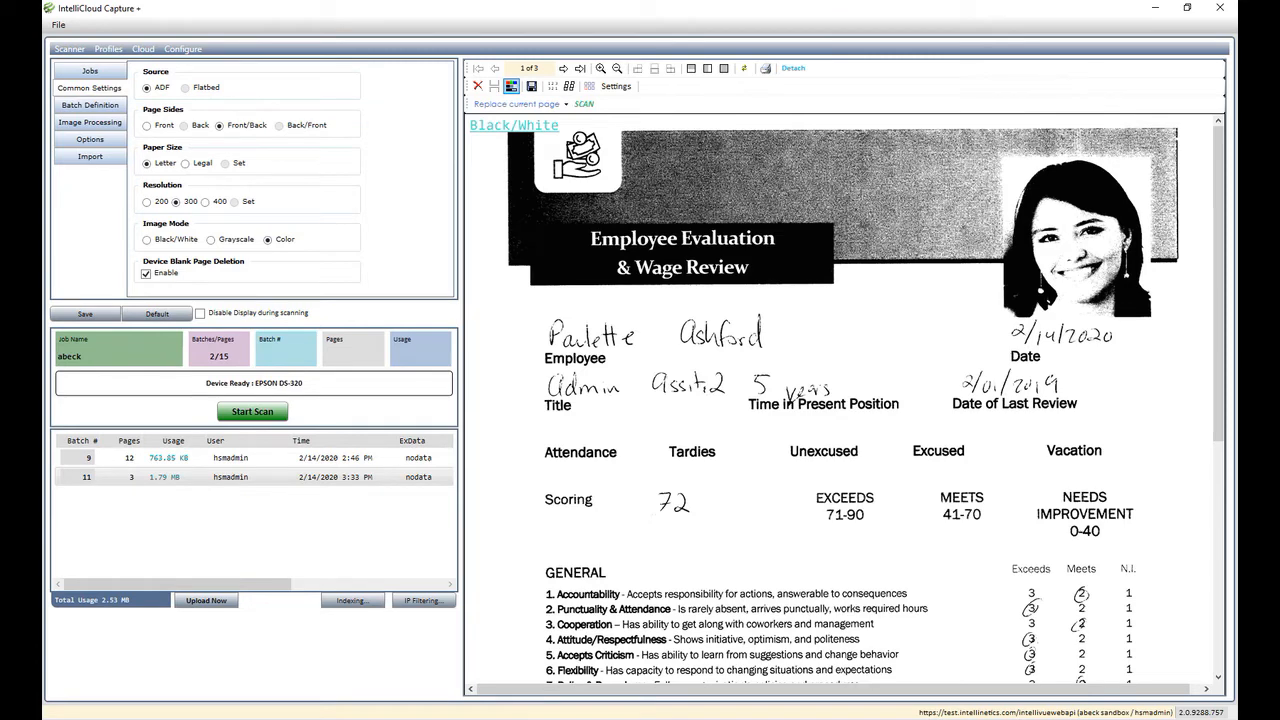
pyautogui.click(511, 86)
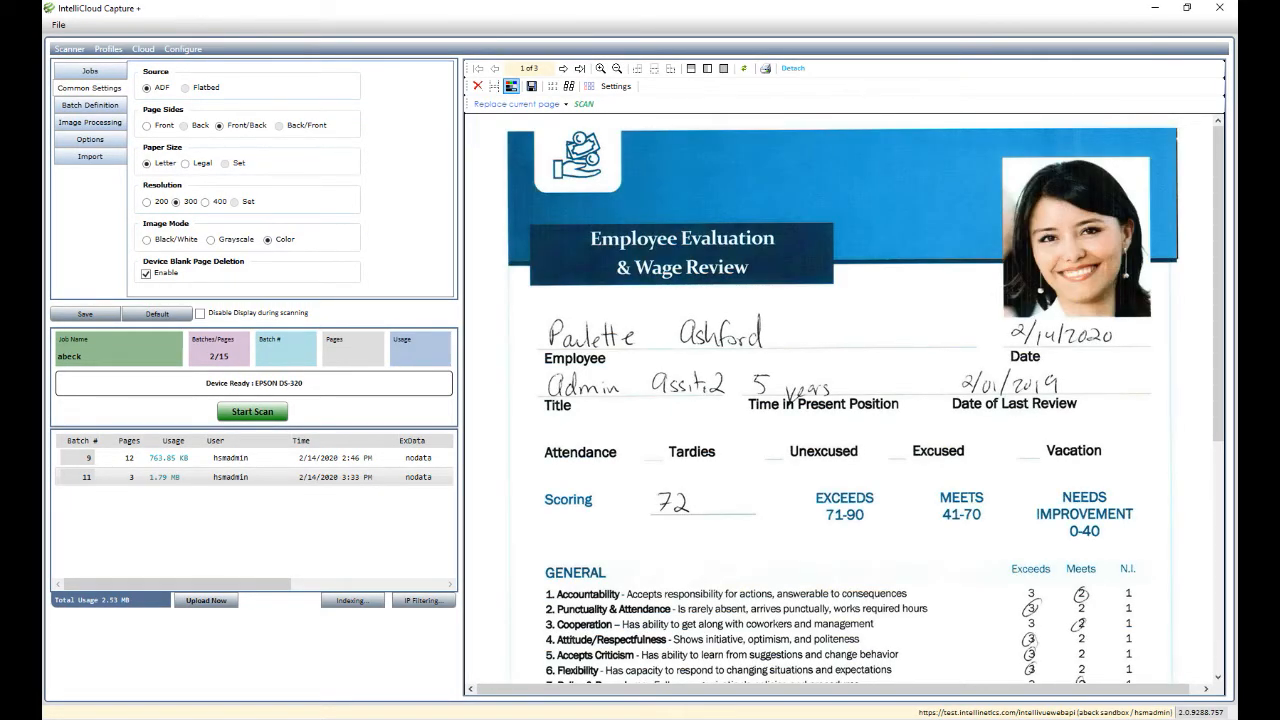
pyautogui.click(511, 86)
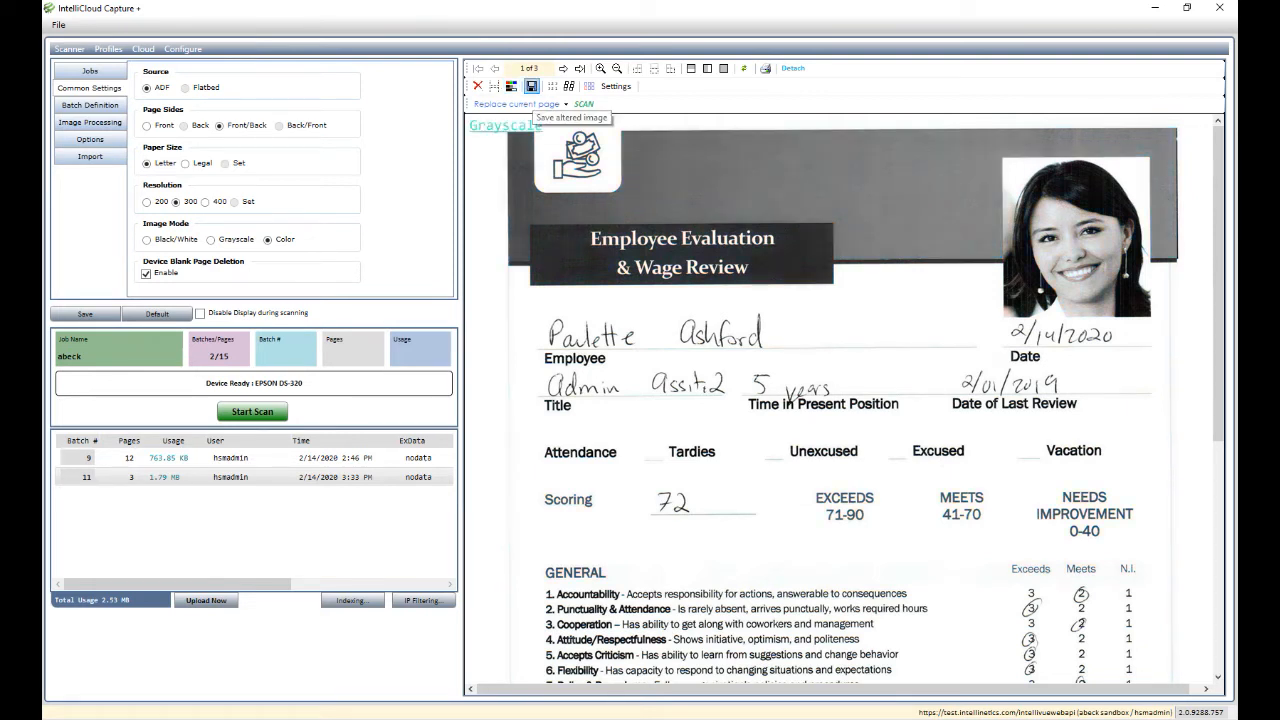
pyautogui.click(531, 86)
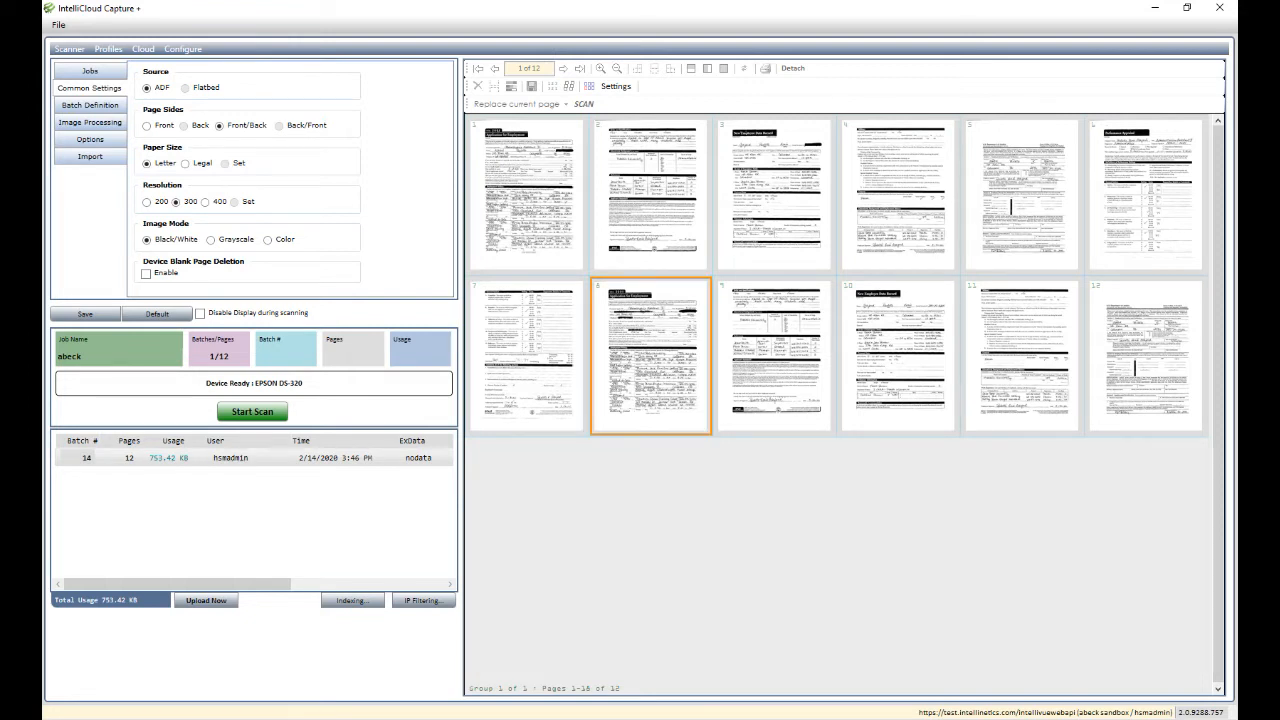
# Step: Separate batch 14 at page 8, confirm the split, and display batch 14
pyautogui.rightClick(657, 362)
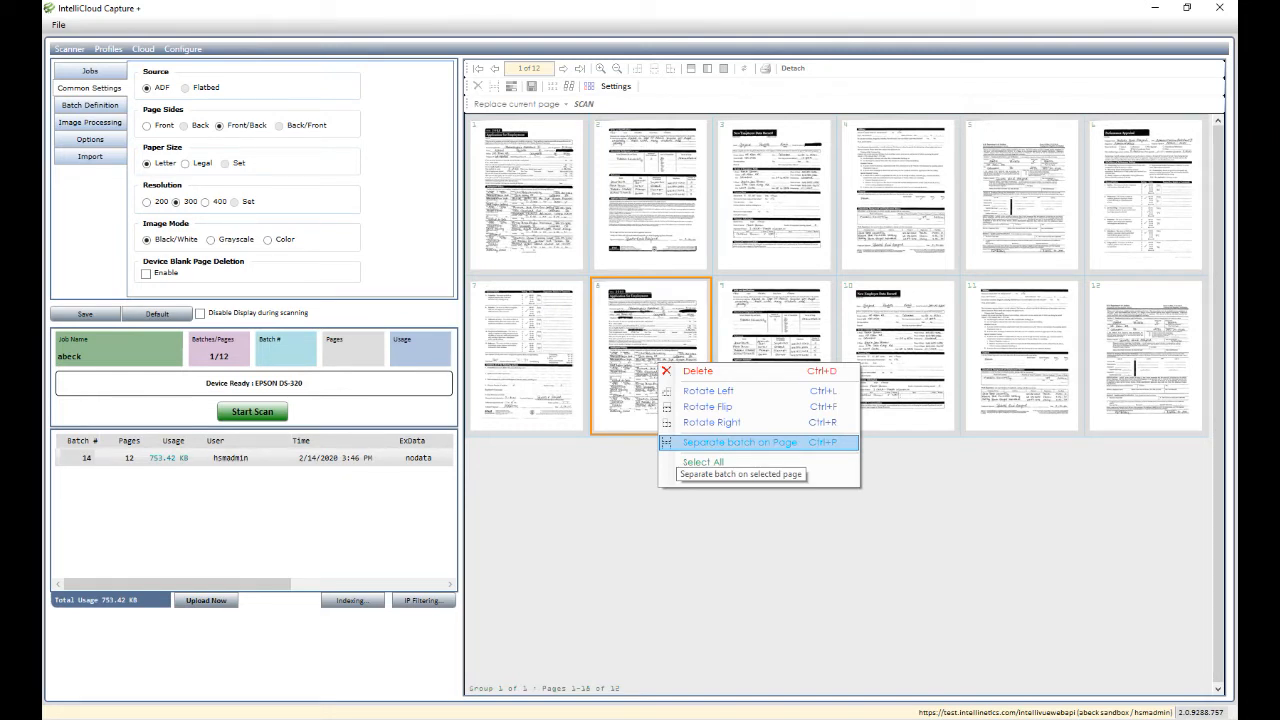
pyautogui.click(740, 442)
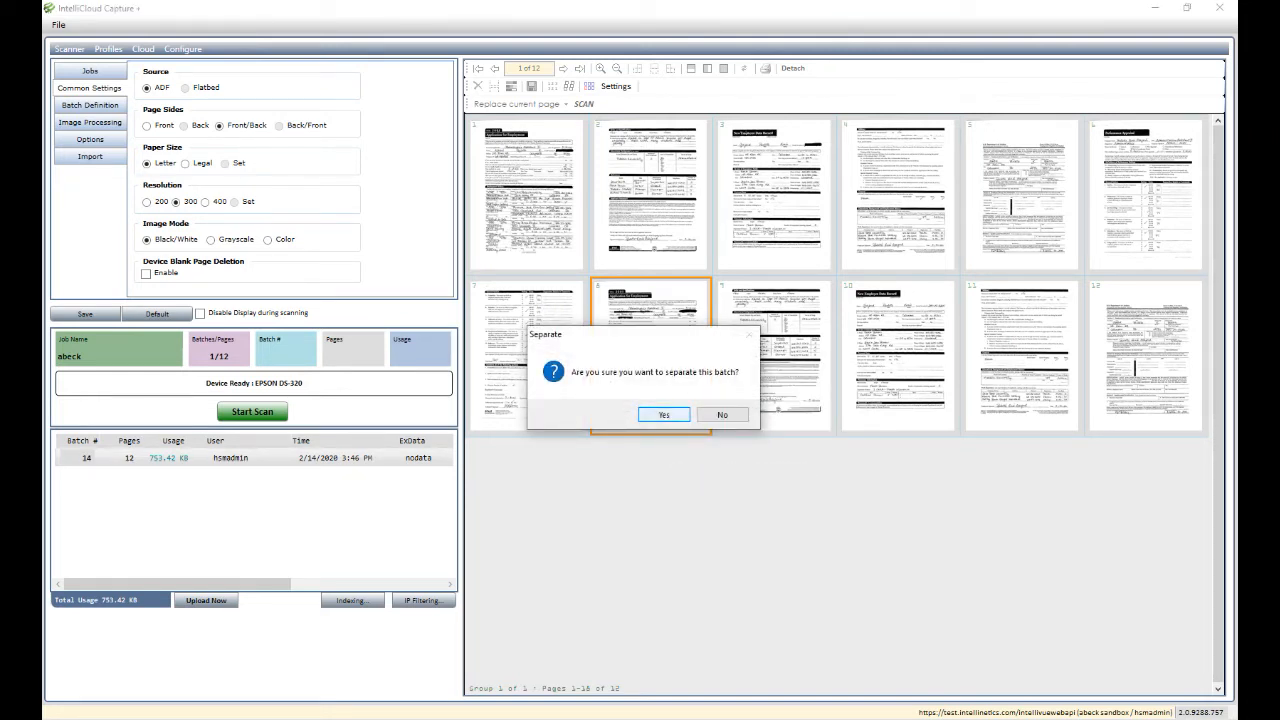
pyautogui.press('Return')
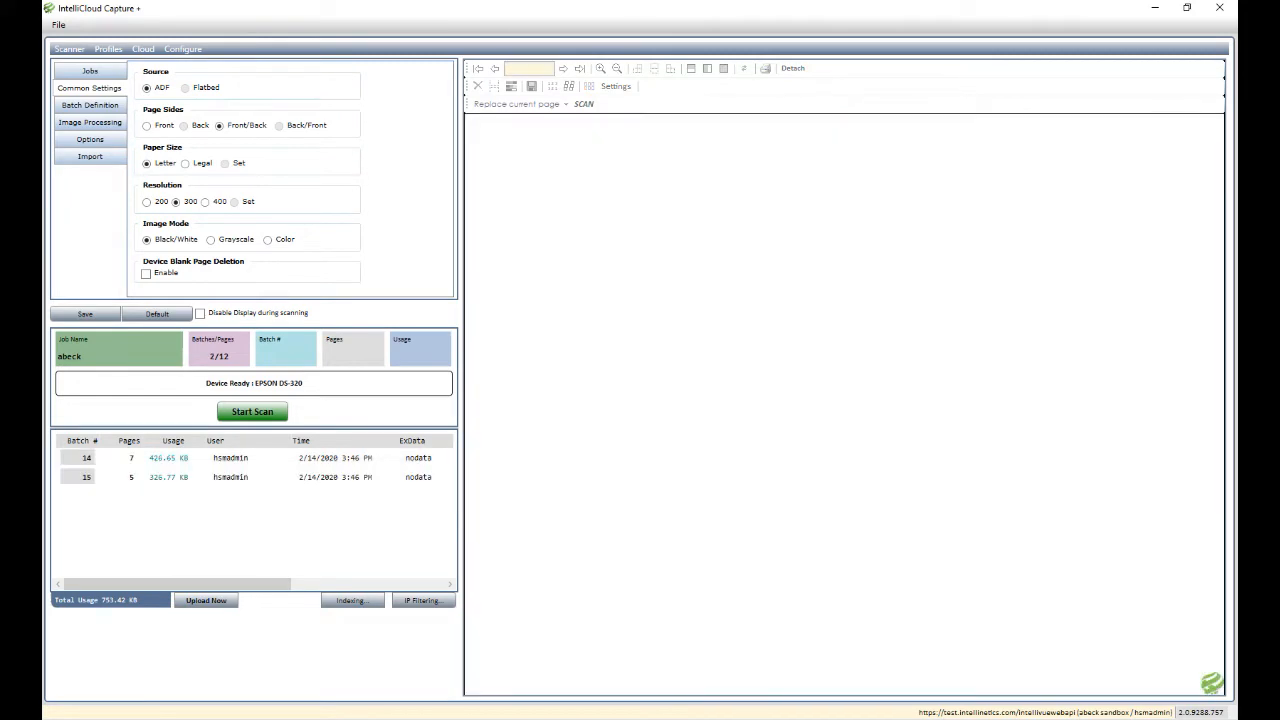
pyautogui.click(230, 458)
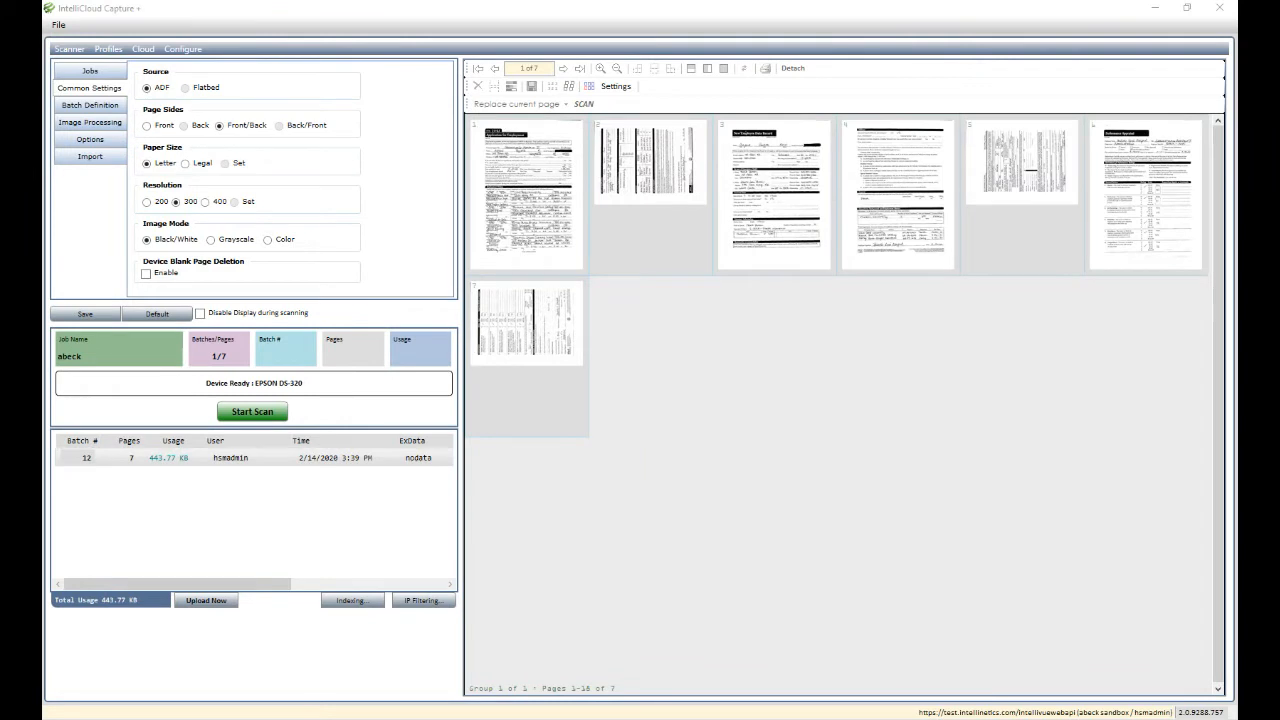
# Step: Rotate sideways pages 2, 5 and 7 right together in the gallery, and rotate page 2 right in the single-page view
pyautogui.click(650, 195)
pyautogui.keyDown('ctrl'); pyautogui.click(1022, 195); pyautogui.keyUp('ctrl')
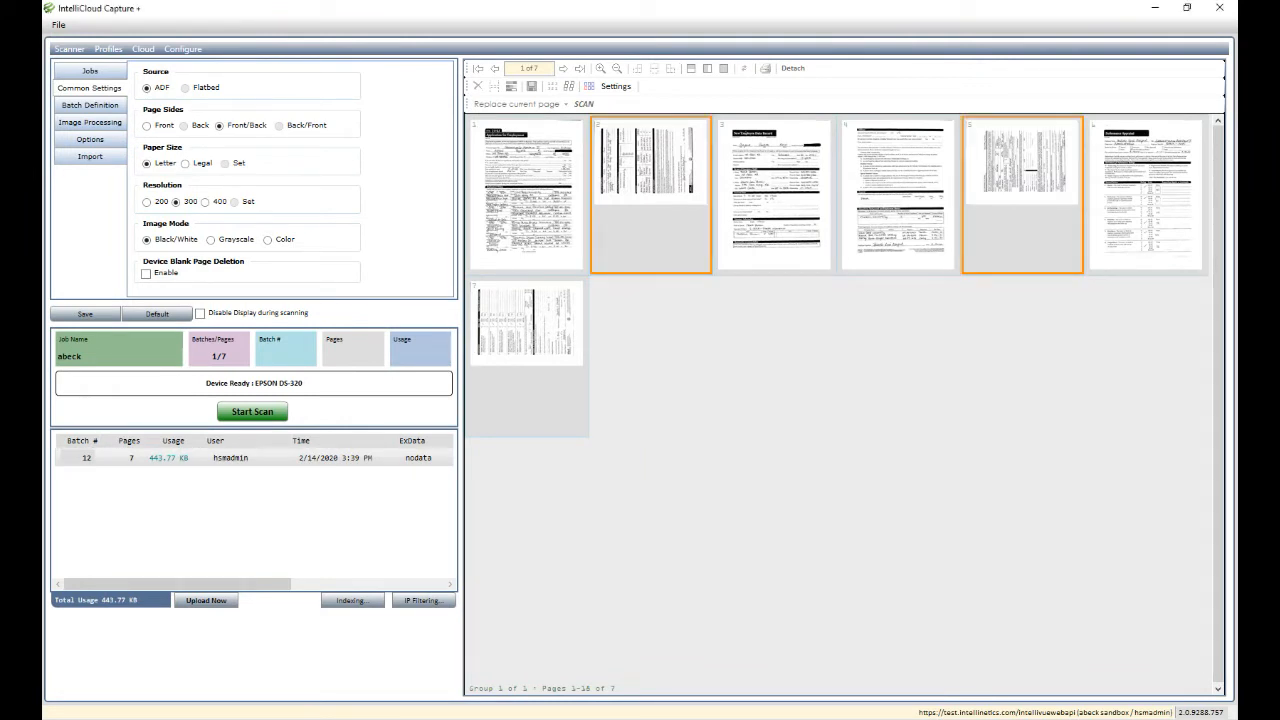
pyautogui.keyDown('ctrl'); pyautogui.click(527, 356); pyautogui.keyUp('ctrl')
pyautogui.rightClick(565, 299)
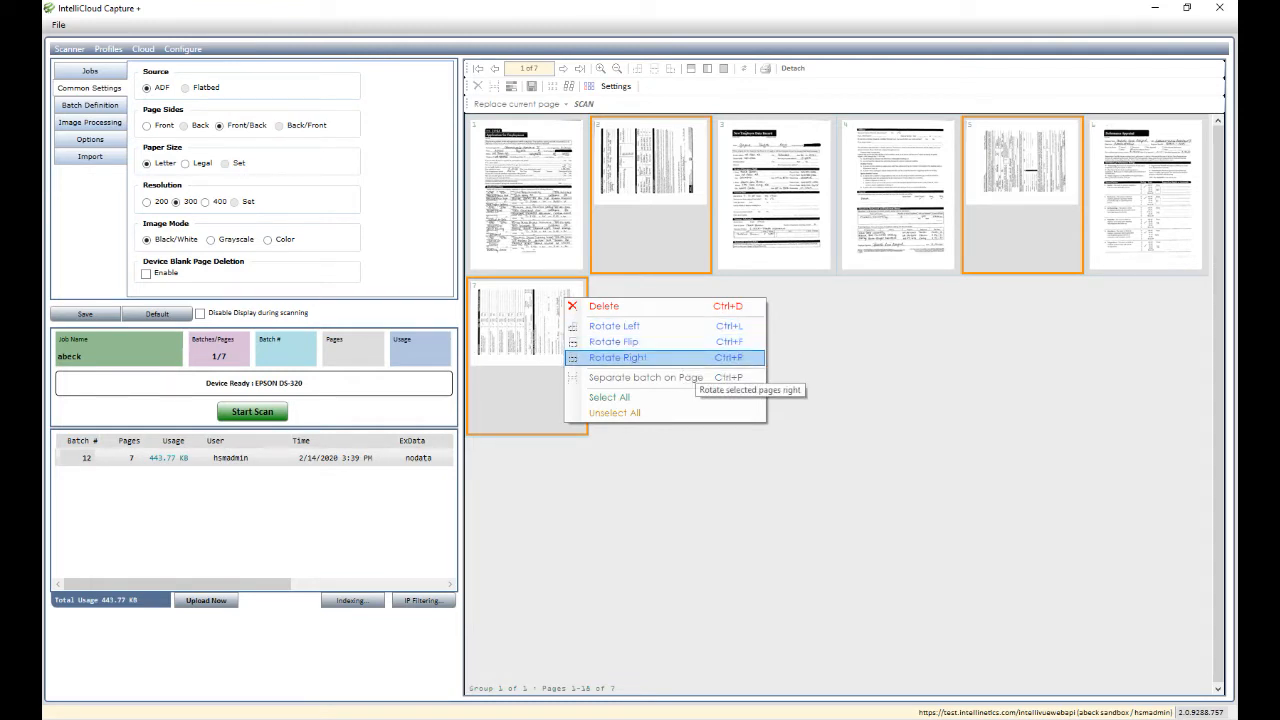
pyautogui.click(700, 358)
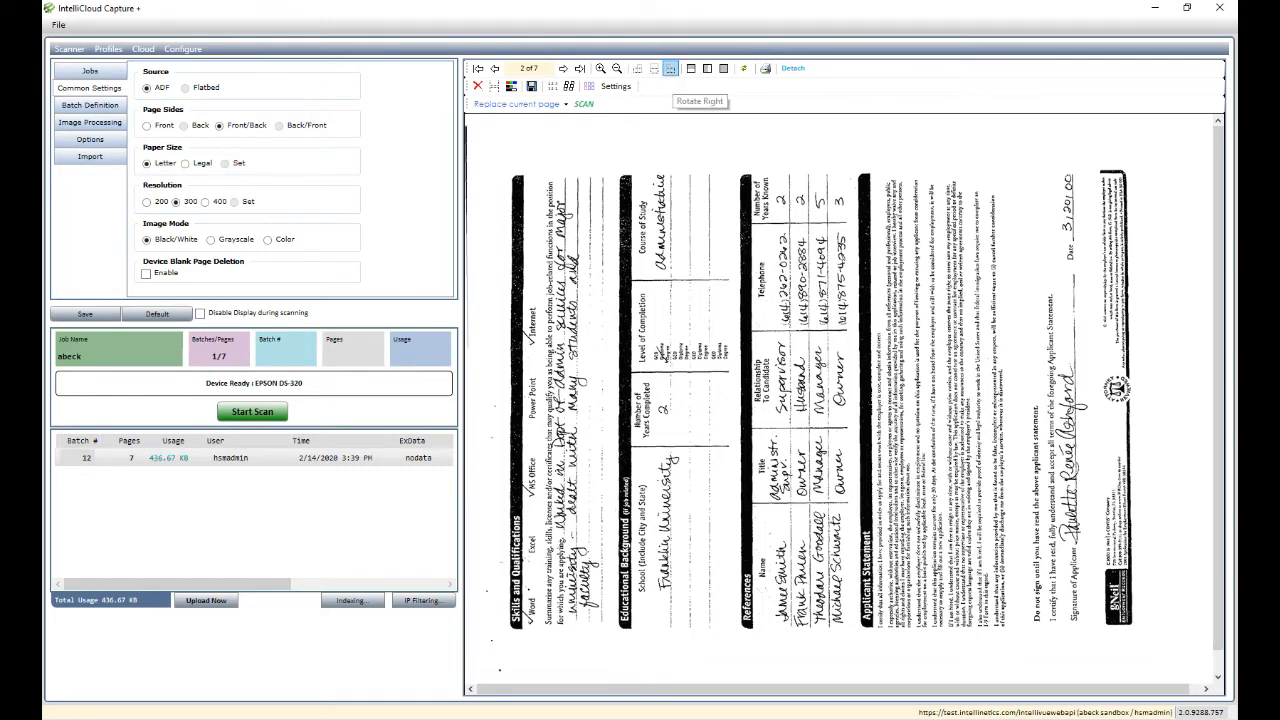
pyautogui.click(670, 69)
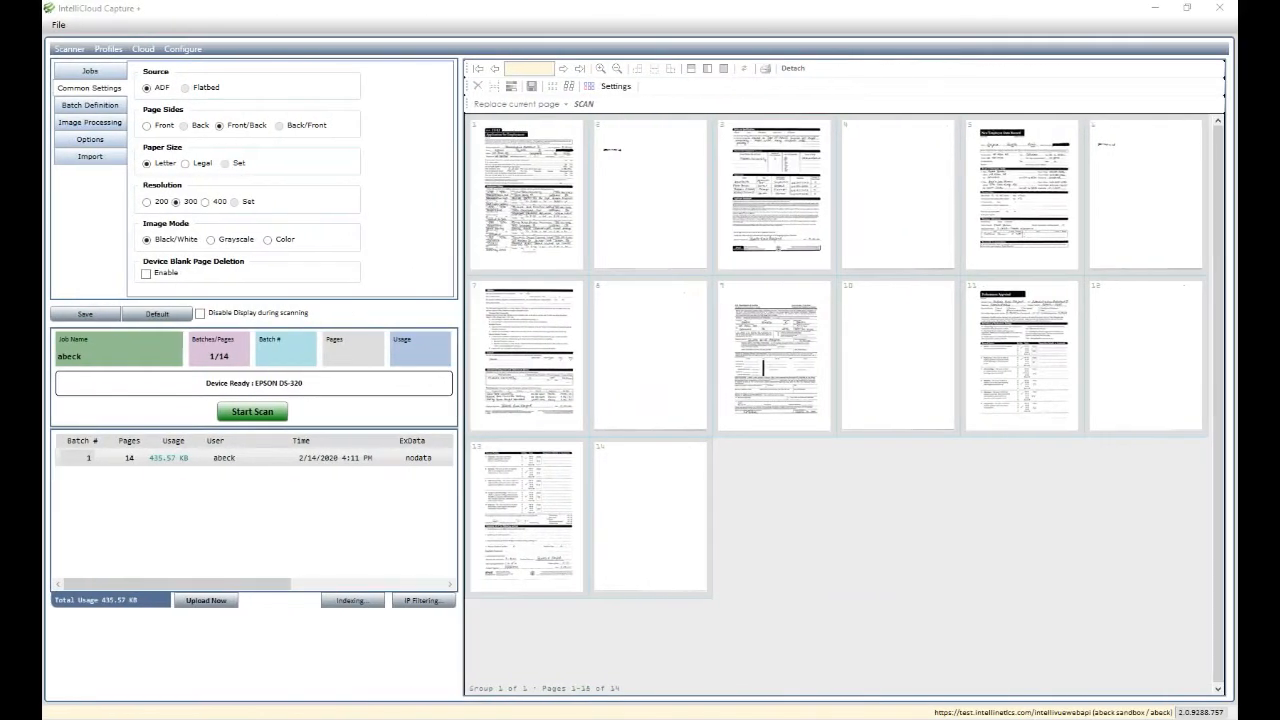
# Step: Delete blank pages 2, 4, 6, 8, 10 and 12 together in the gallery, and the remaining blank last page from its full-size view
pyautogui.click(651, 195)
pyautogui.keyDown('ctrl'); pyautogui.click(898, 195); pyautogui.keyUp('ctrl')
pyautogui.keyDown('ctrl'); pyautogui.click(1146, 195); pyautogui.keyUp('ctrl')
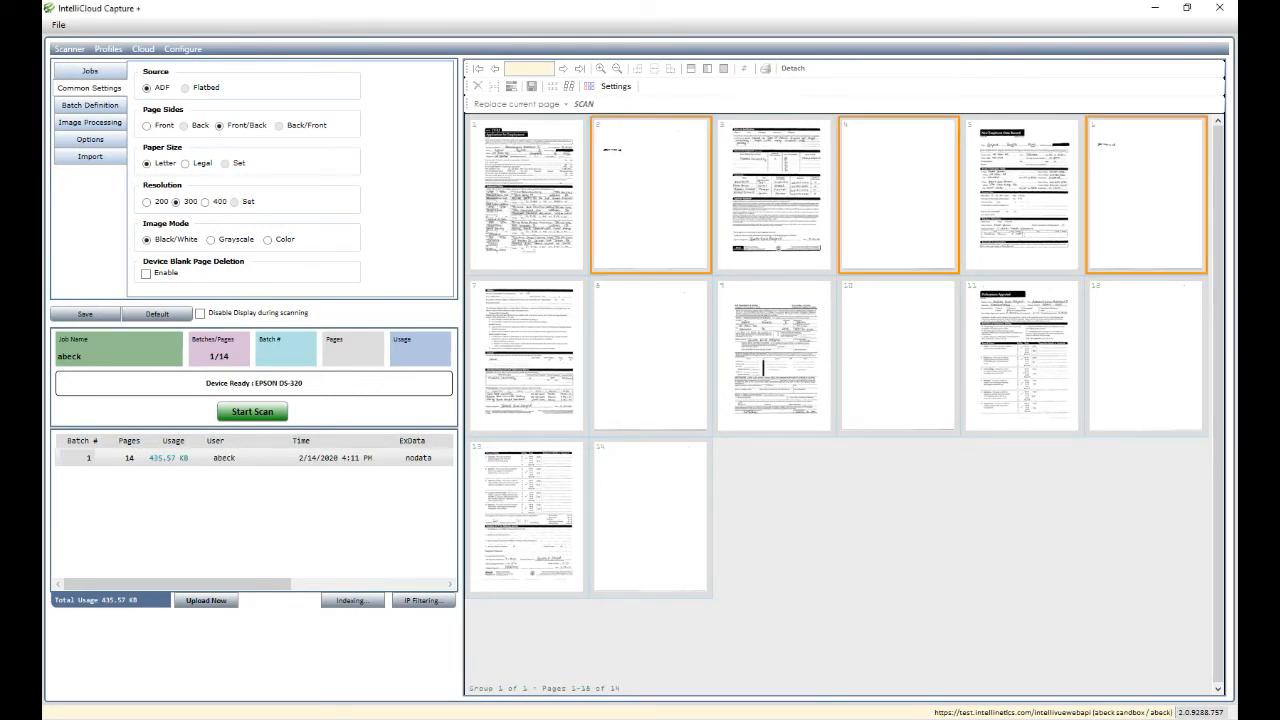
pyautogui.keyDown('ctrl'); pyautogui.click(651, 356); pyautogui.keyUp('ctrl')
pyautogui.keyDown('ctrl'); pyautogui.click(898, 356); pyautogui.keyUp('ctrl')
pyautogui.keyDown('ctrl'); pyautogui.click(1146, 356); pyautogui.keyUp('ctrl')
pyautogui.rightClick(1146, 320)
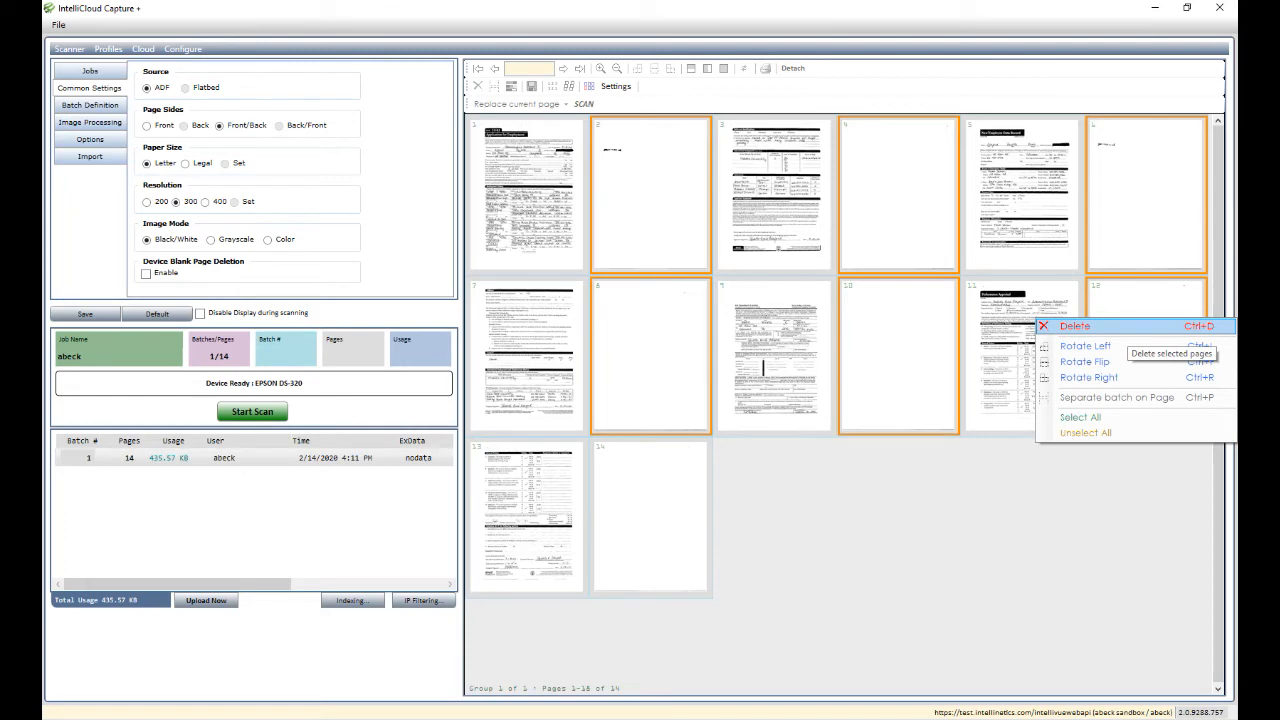
pyautogui.click(1128, 328)
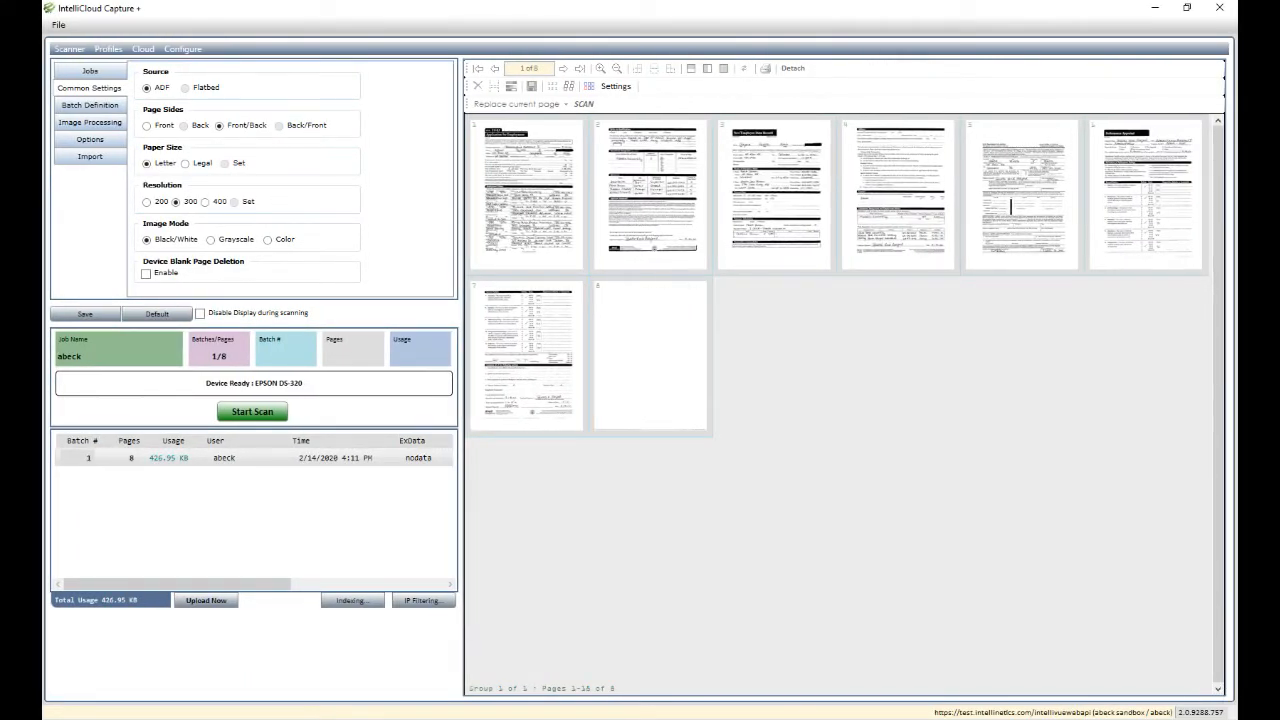
pyautogui.doubleClick(651, 356)
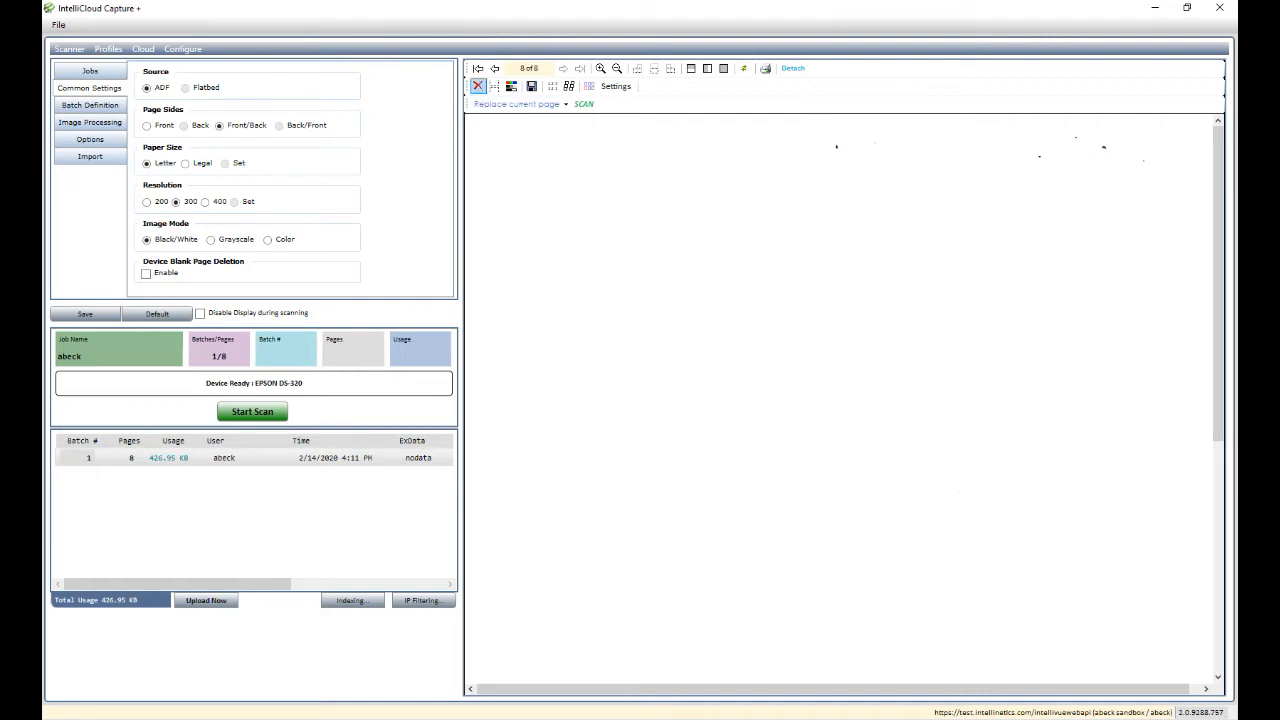
pyautogui.click(478, 87)
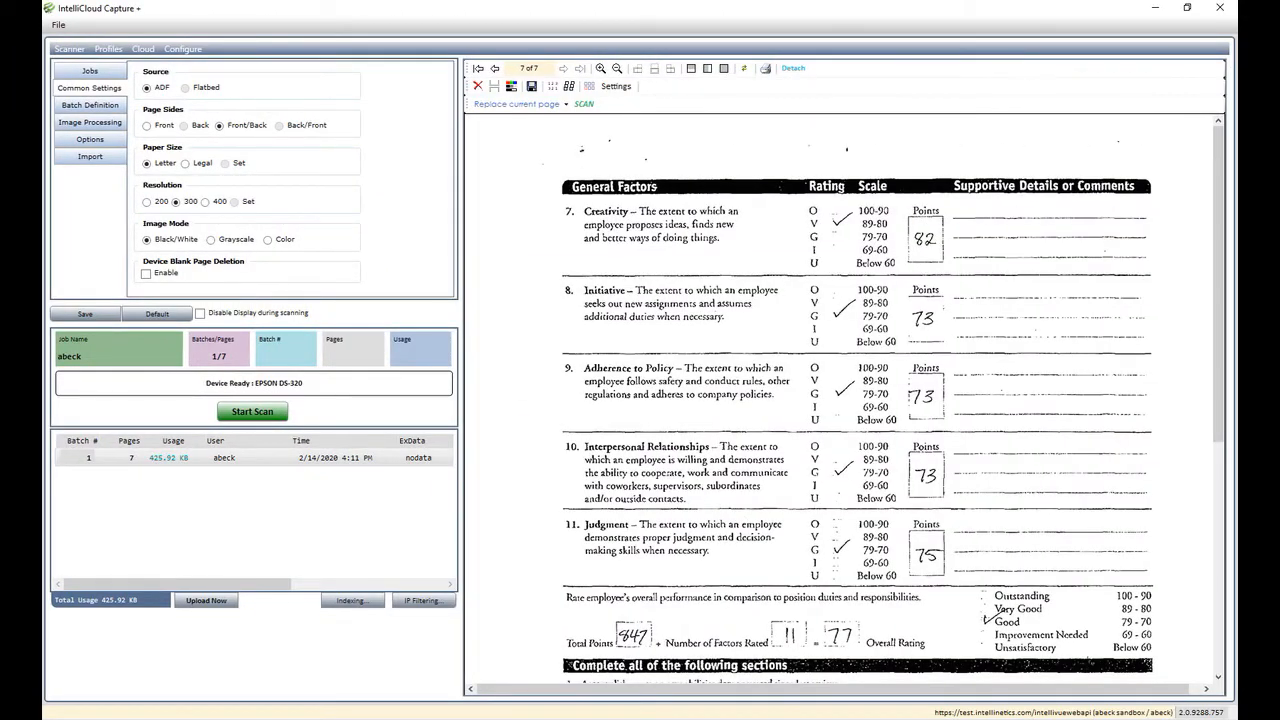
# Step: Delete batch 1 from the batch list and confirm the deletion
pyautogui.rightClick(273, 458)
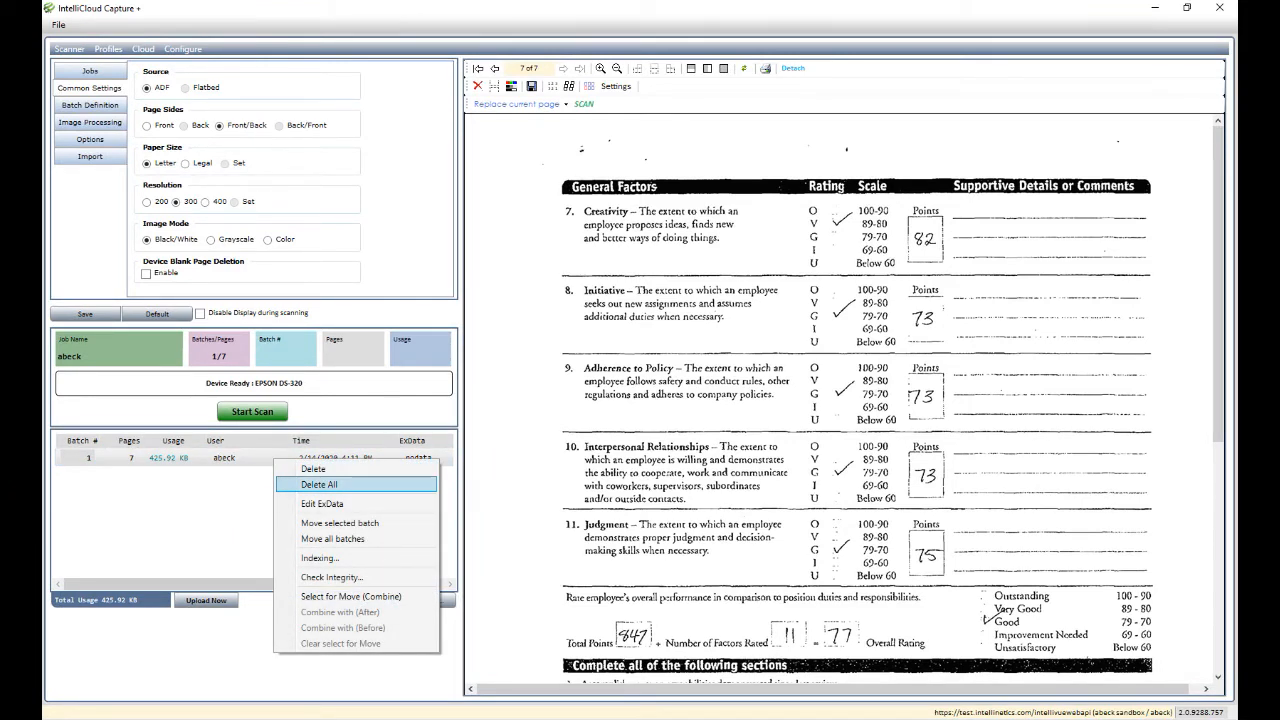
pyautogui.click(313, 469)
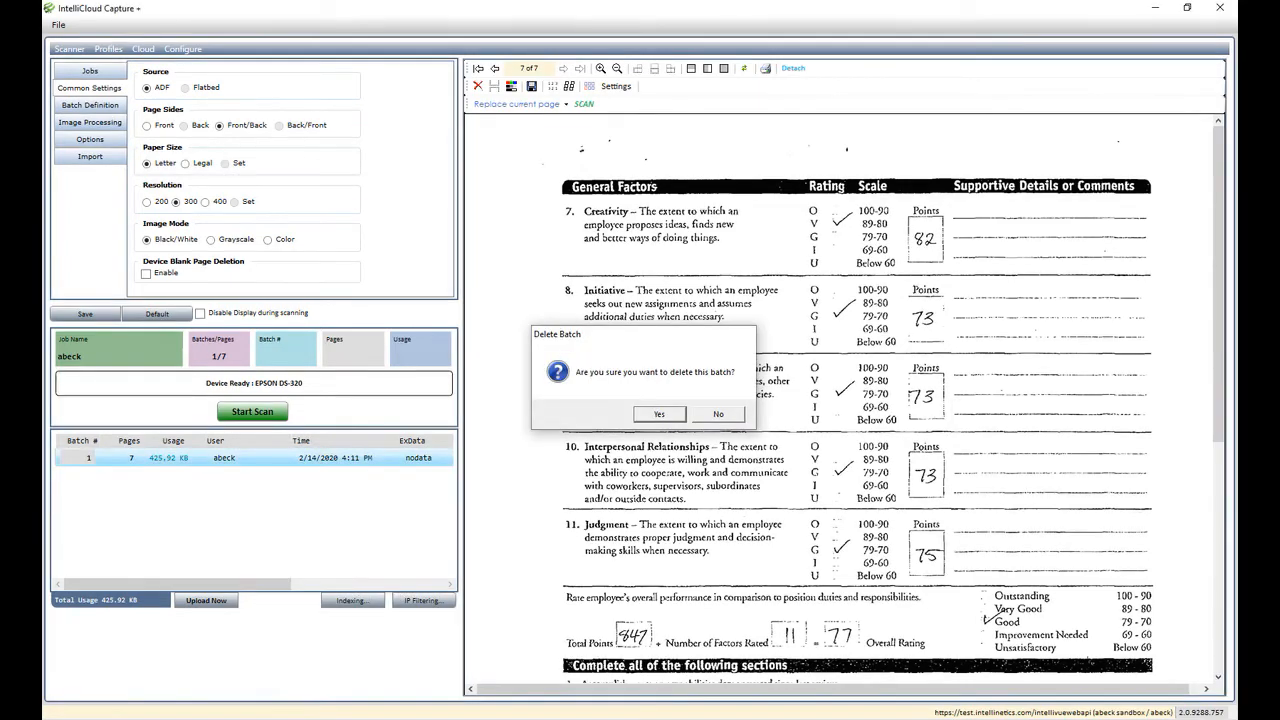
pyautogui.press('Return')
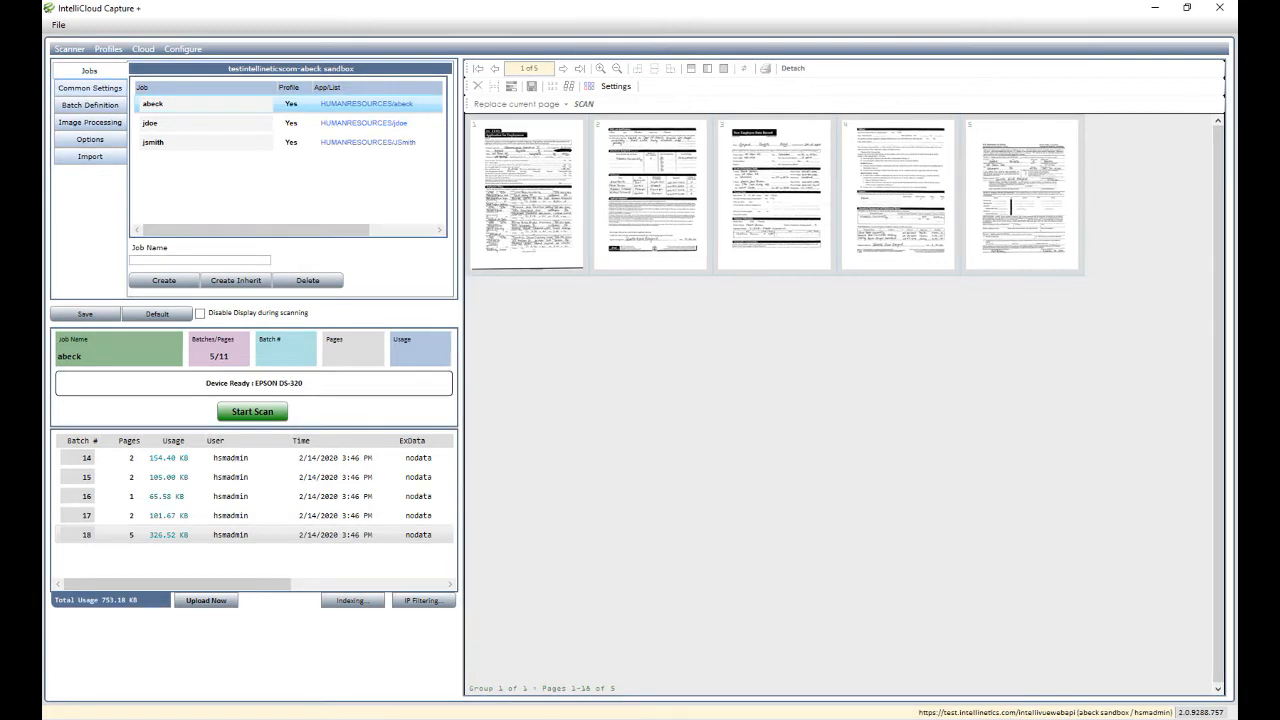
# Step: Set the job's scan image mode to Color and review the available image processing filters
pyautogui.click(90, 88)
pyautogui.click(268, 240)
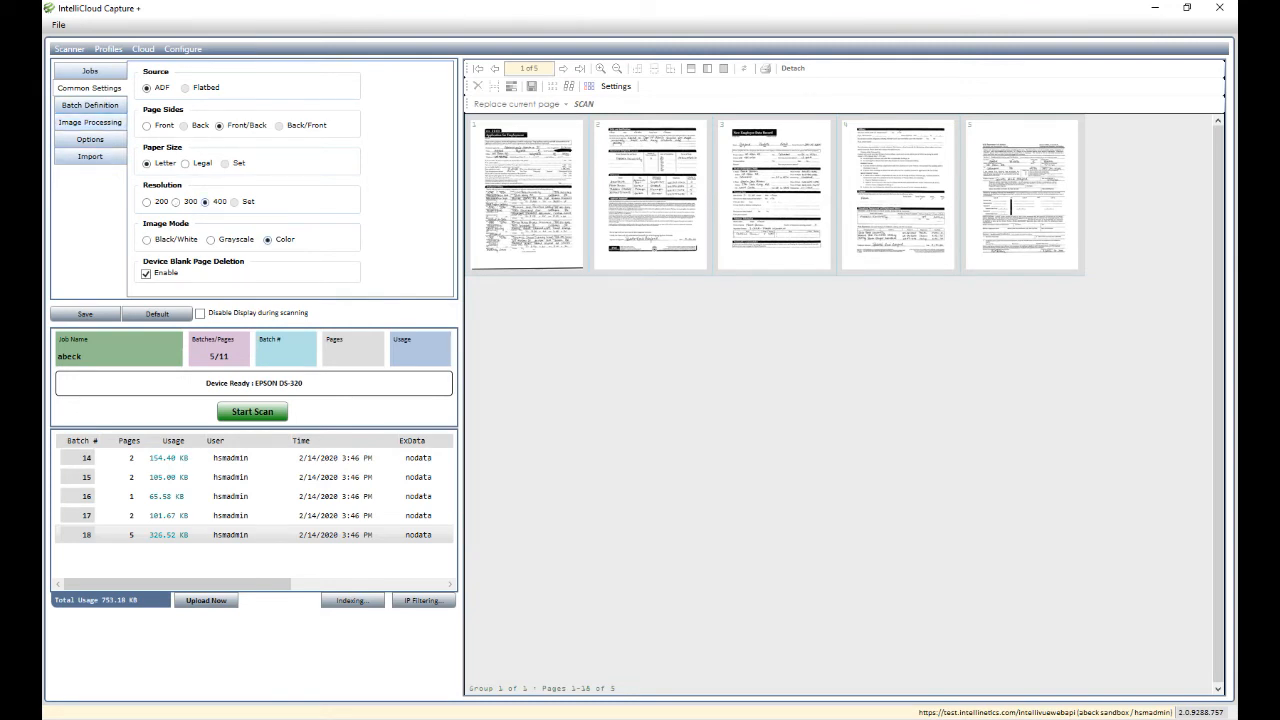
pyautogui.click(90, 122)
pyautogui.scroll(-3, 200, 180)
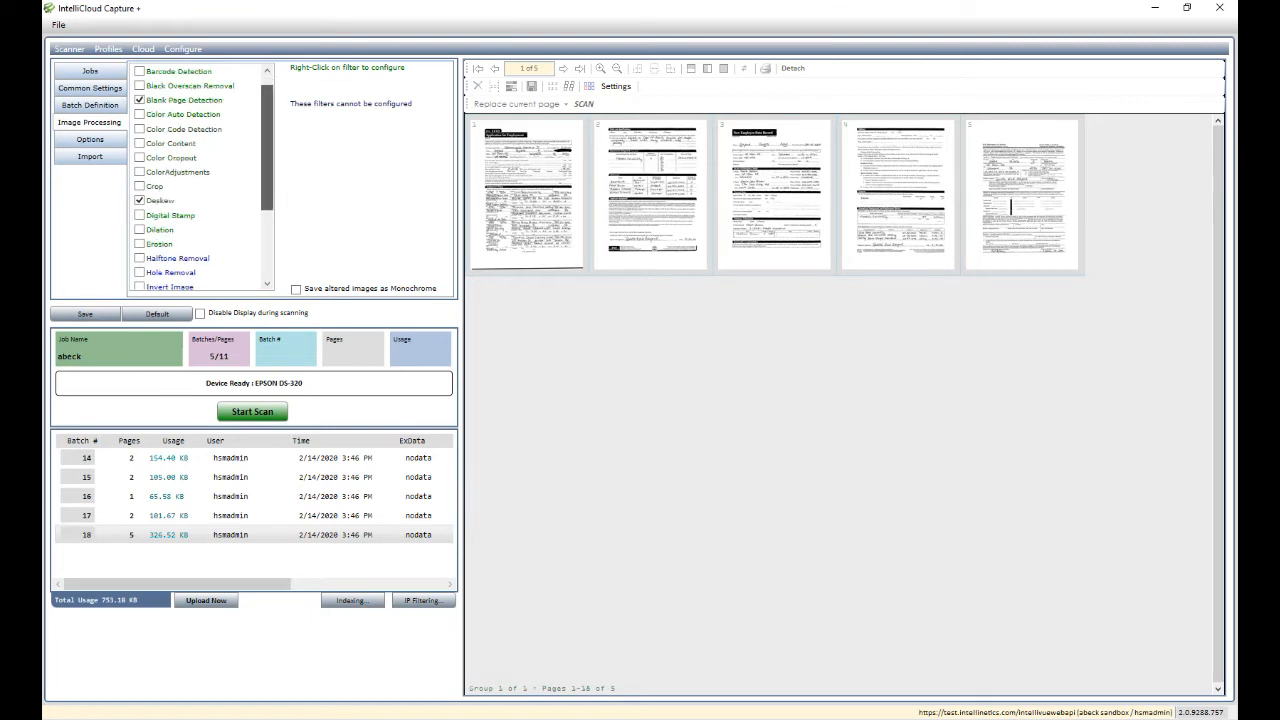
pyautogui.scroll(-3, 200, 180)
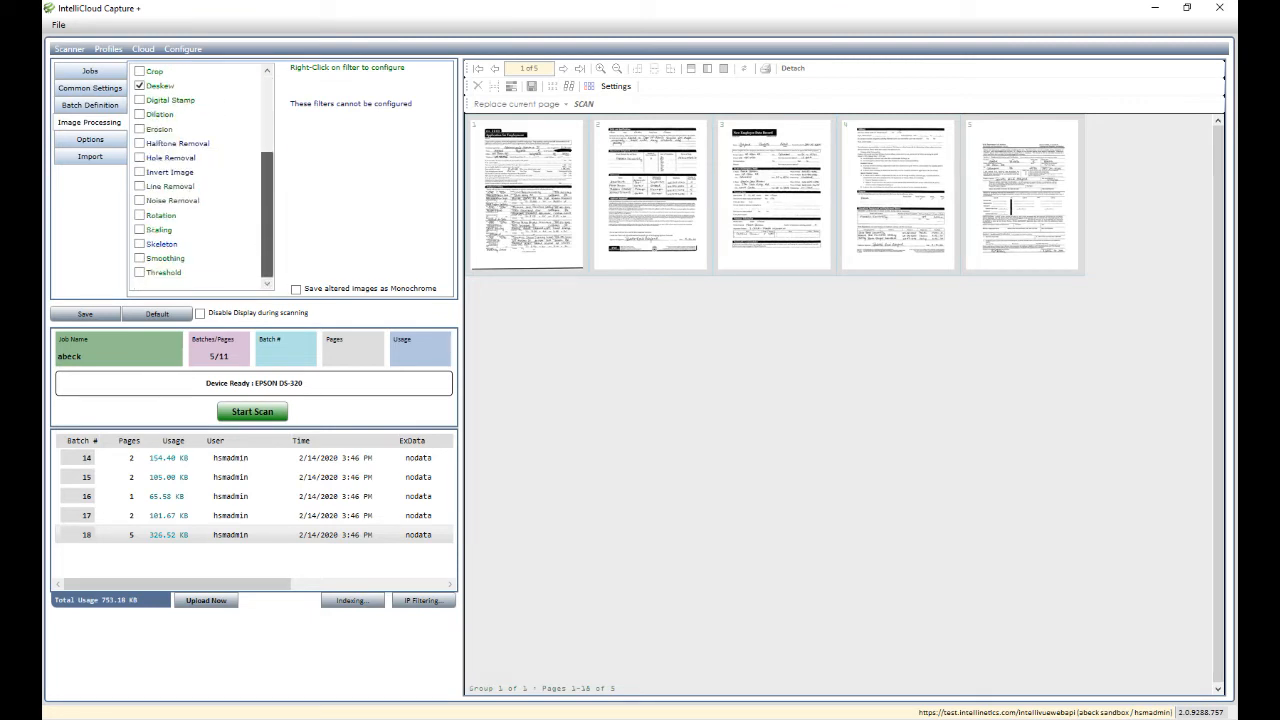
pyautogui.scroll(5, 200, 180)
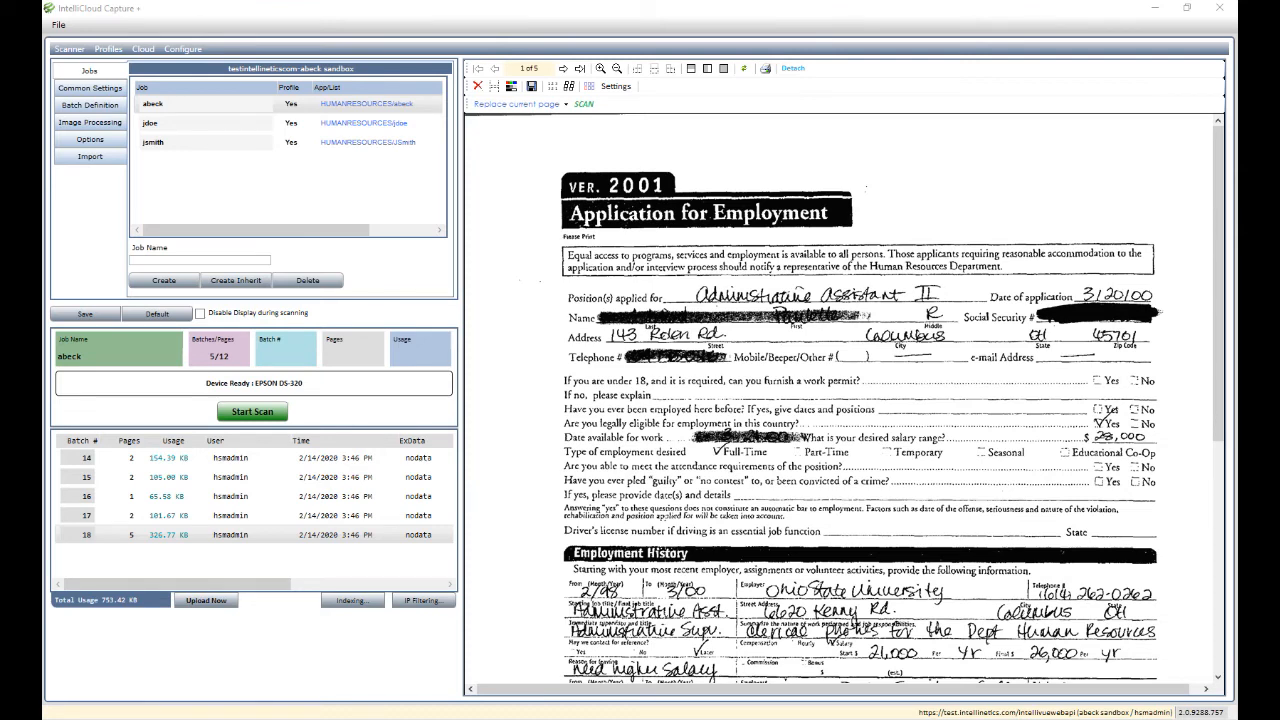
# Step: Enable the Color Dropout filter and load colorwheel2.jpg as the sample image in its settings
pyautogui.click(89, 122)
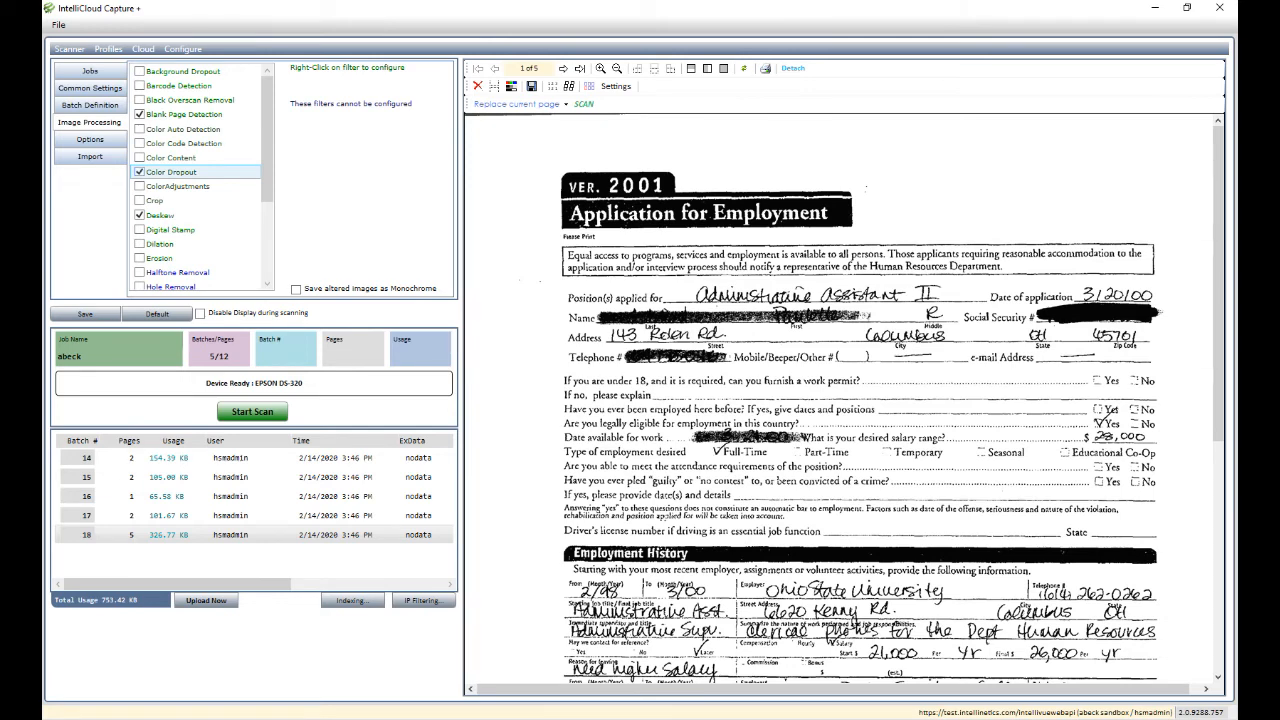
pyautogui.rightClick(171, 172)
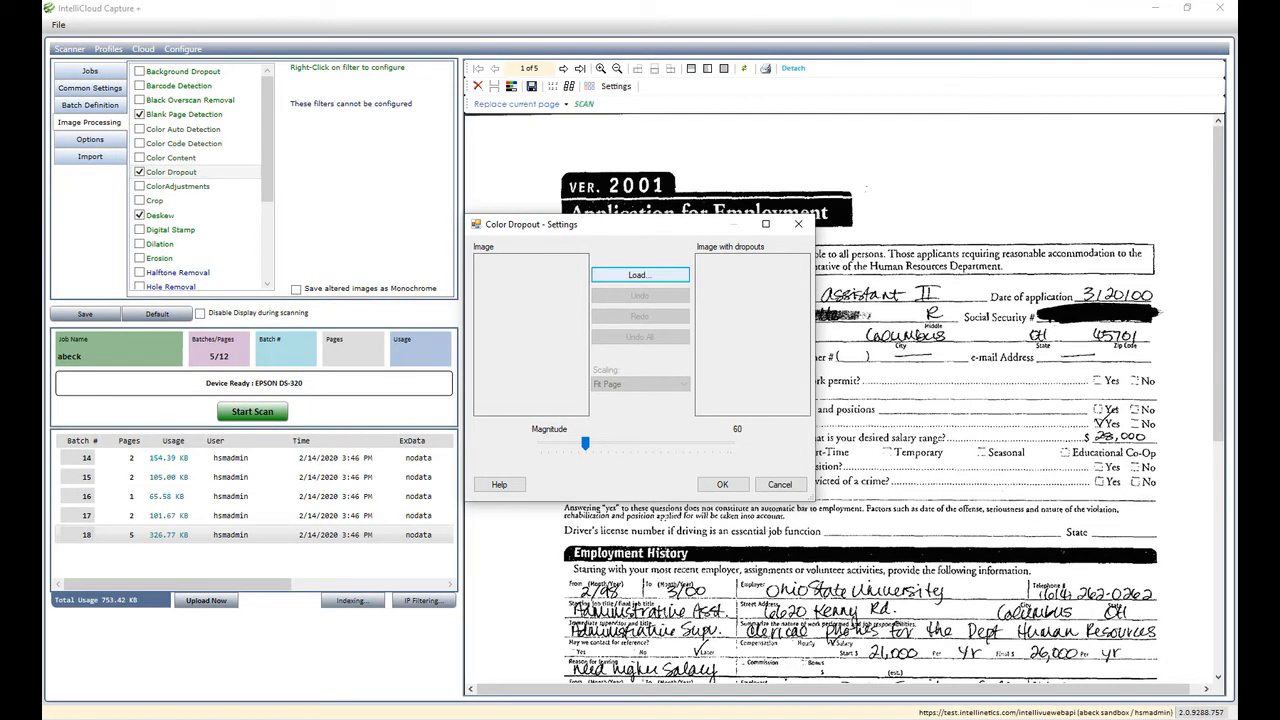
pyautogui.click(640, 275)
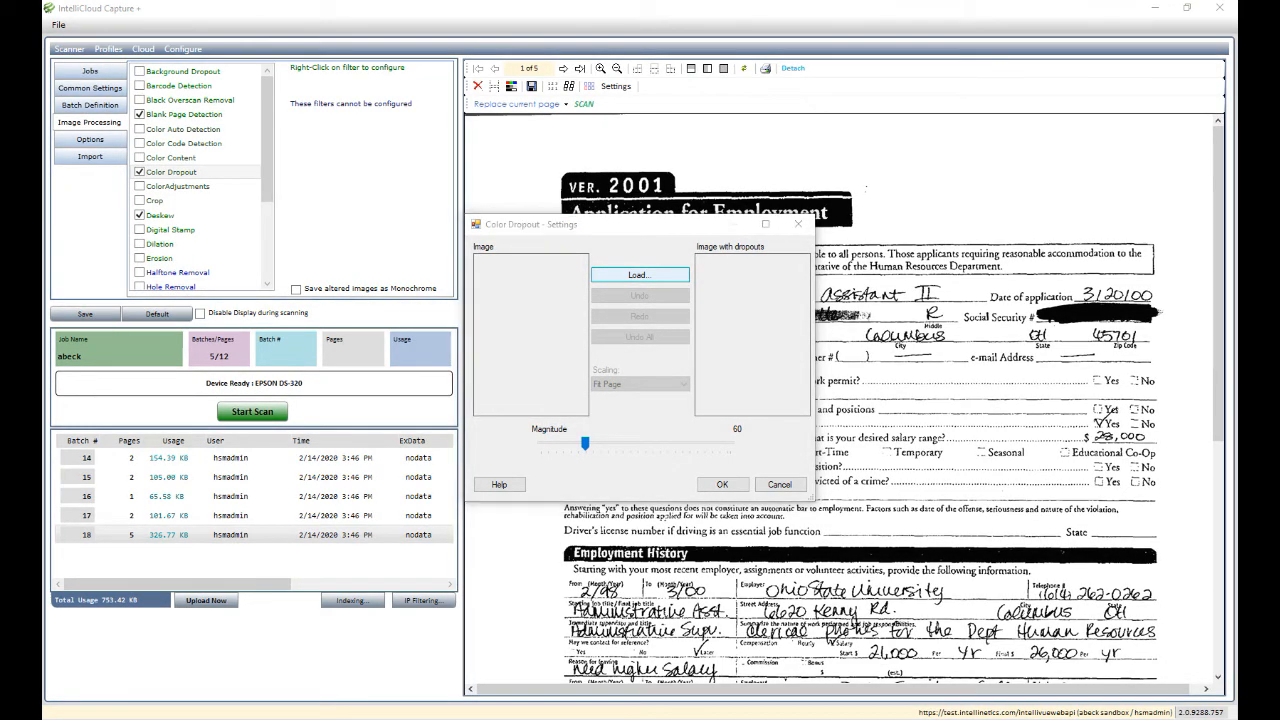
pyautogui.click(712, 334)
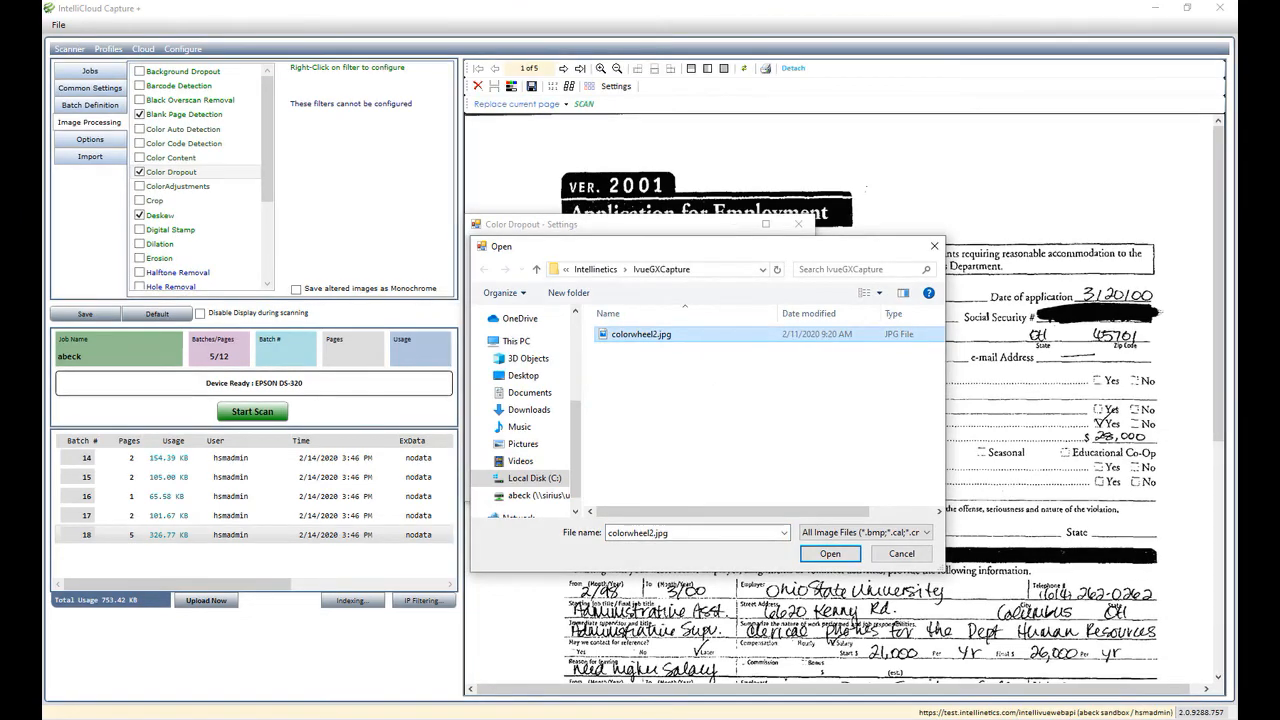
pyautogui.press('Return')
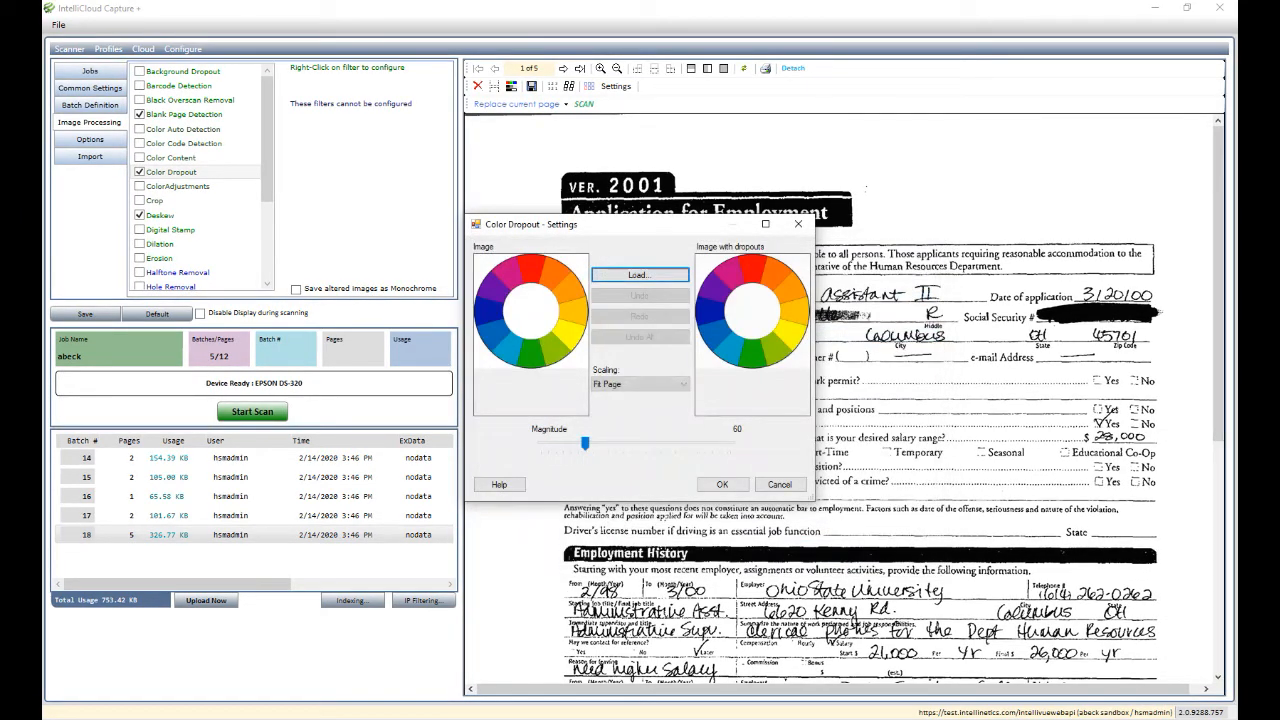
# Step: Pick purple, magenta and dark blue on the colour wheel as dropout colours and accept the settings
pyautogui.click(493, 287)
pyautogui.click(509, 271)
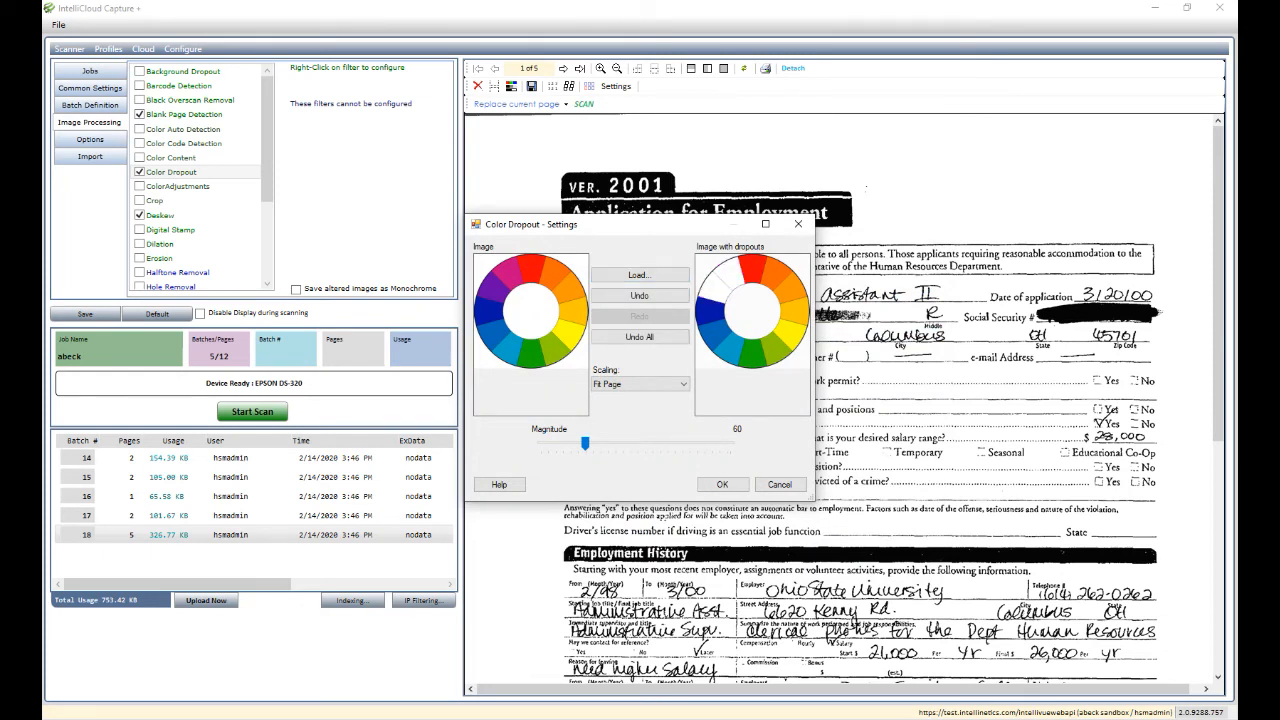
pyautogui.click(489, 312)
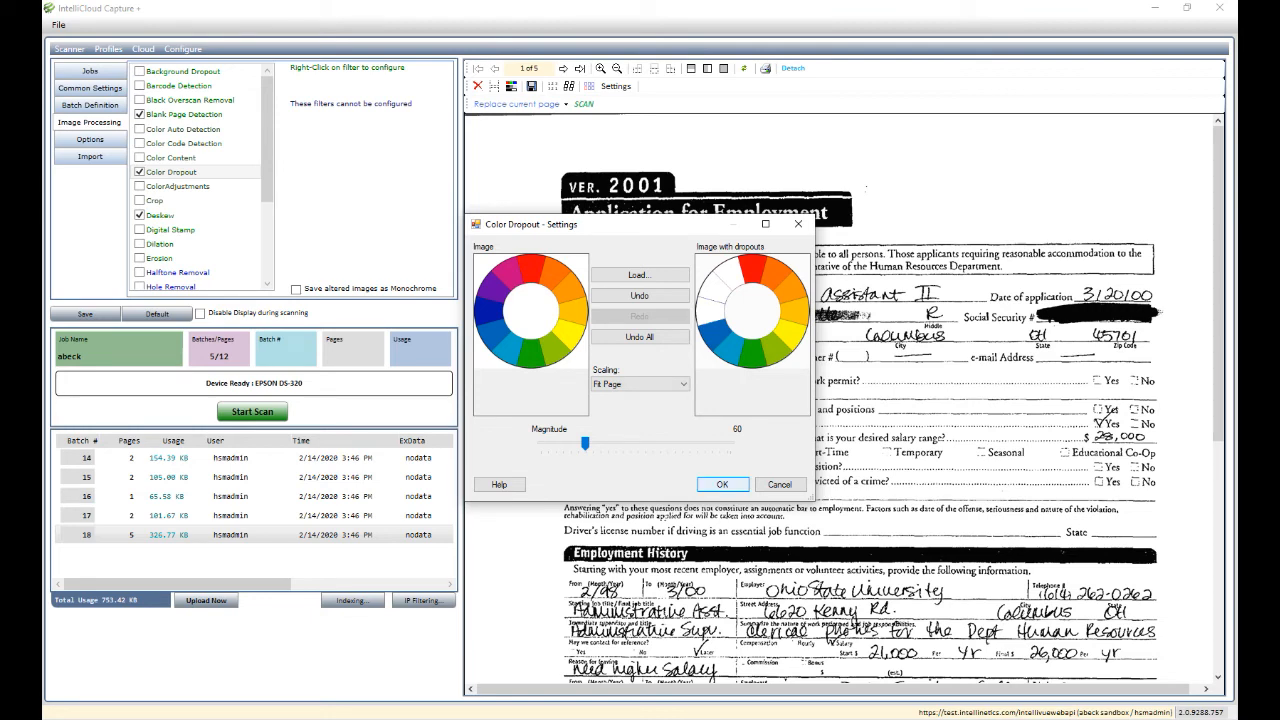
pyautogui.press('Return')
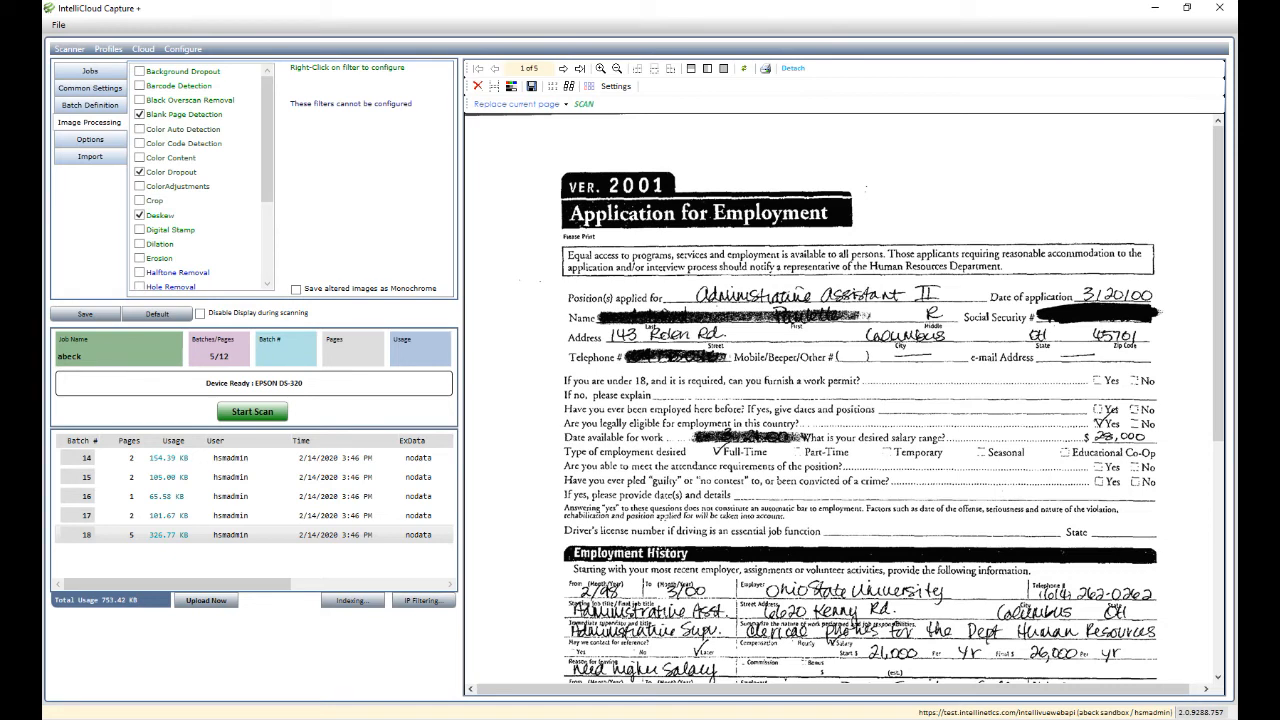
# Step: Rescan the first page of batch 18 with the option to replace the current page
pyautogui.click(540, 104)
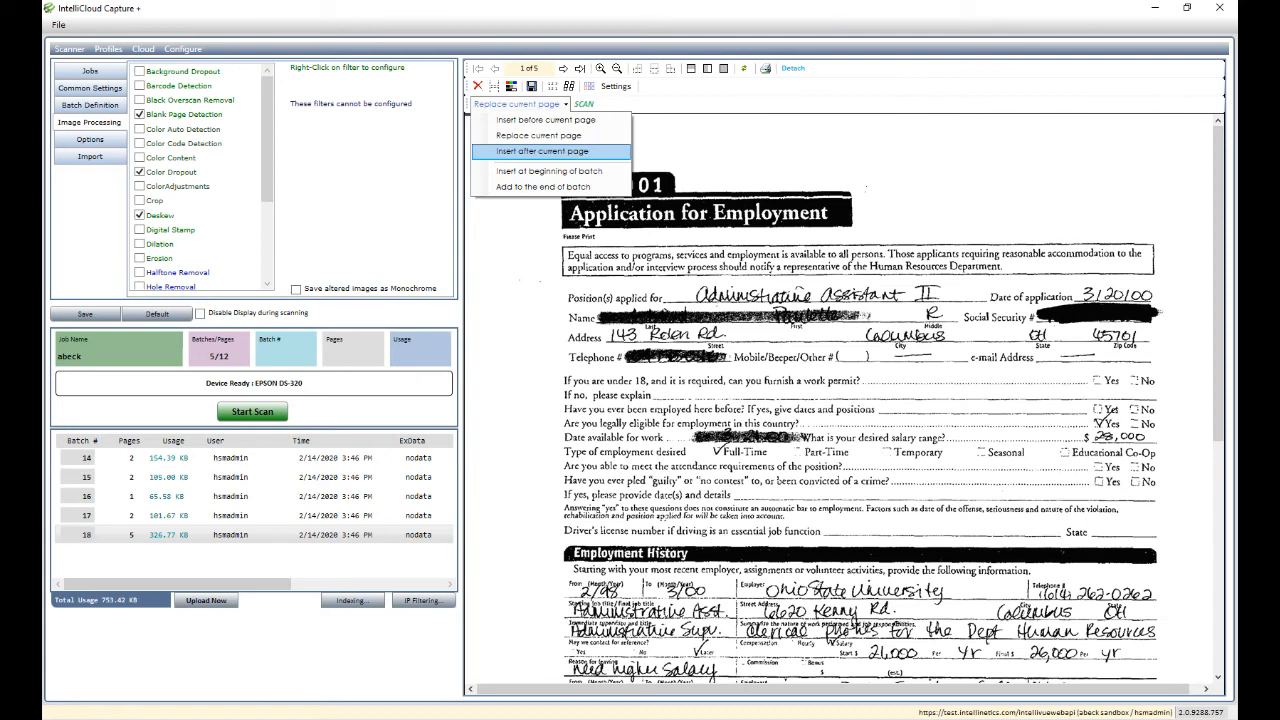
pyautogui.click(539, 136)
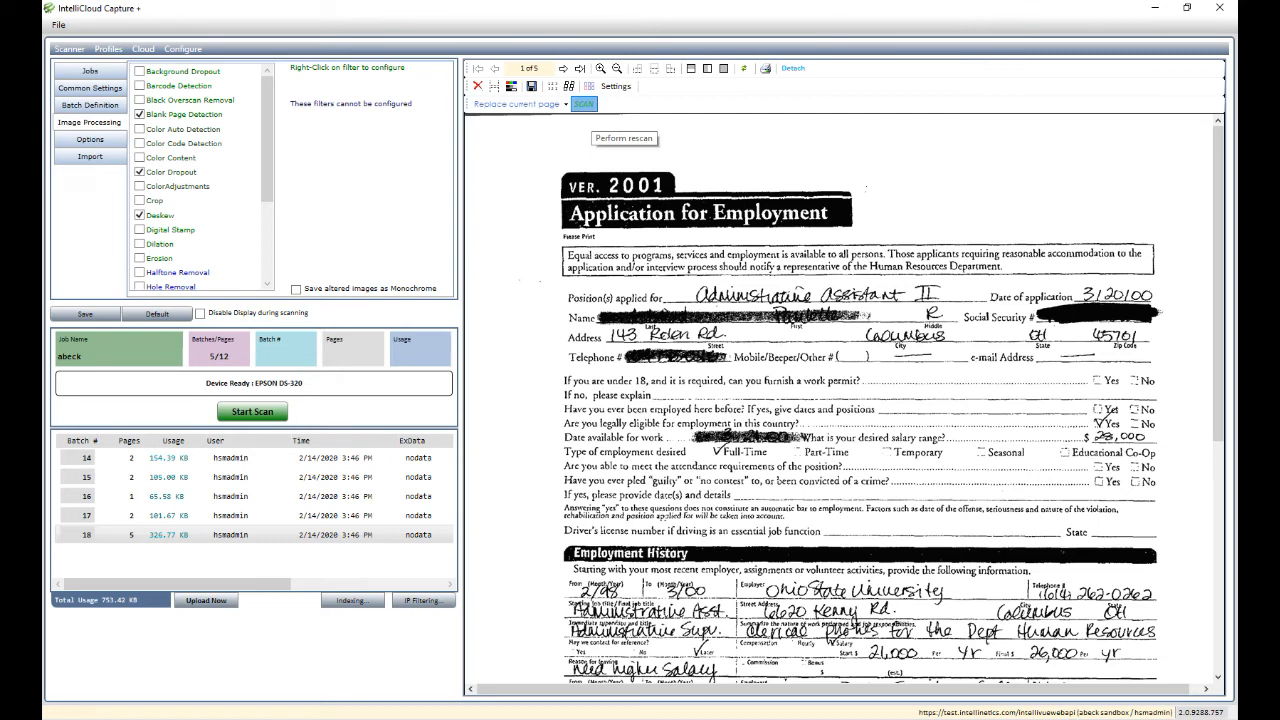
pyautogui.click(584, 104)
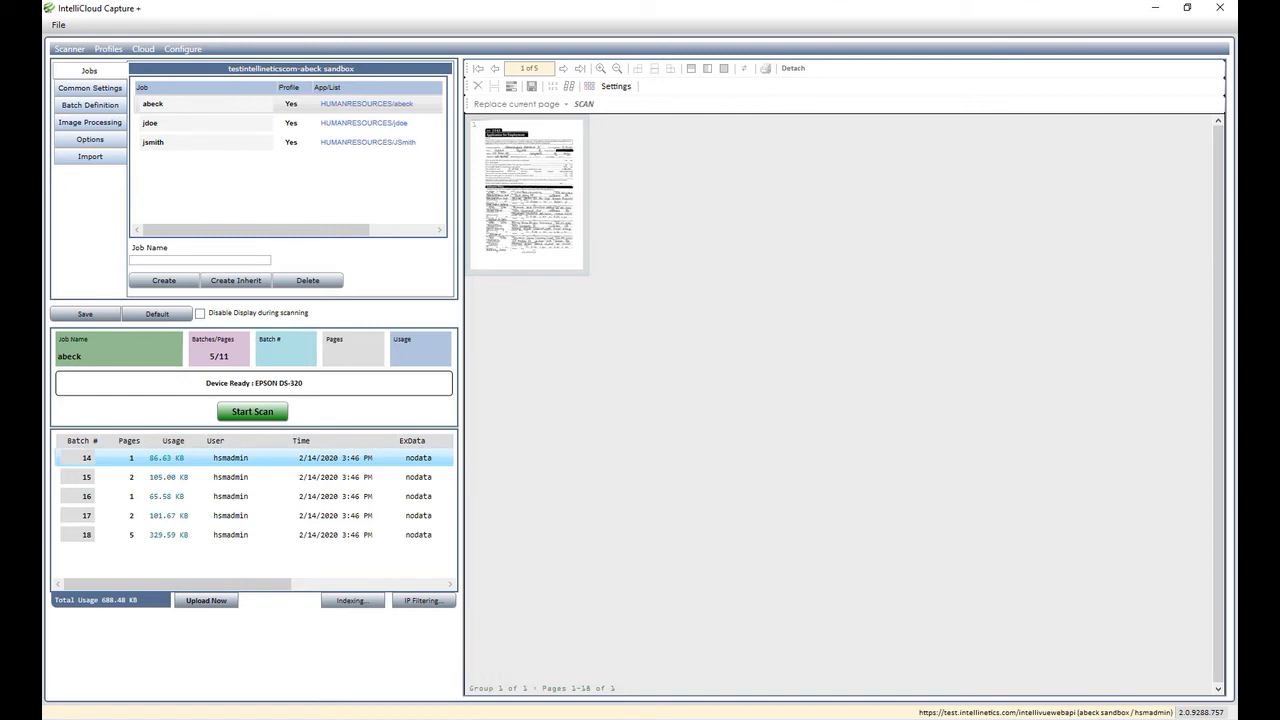
# Step: Open batch 14's single page, scan another page inserted after it, and show the batch in the gallery
pyautogui.doubleClick(528, 196)
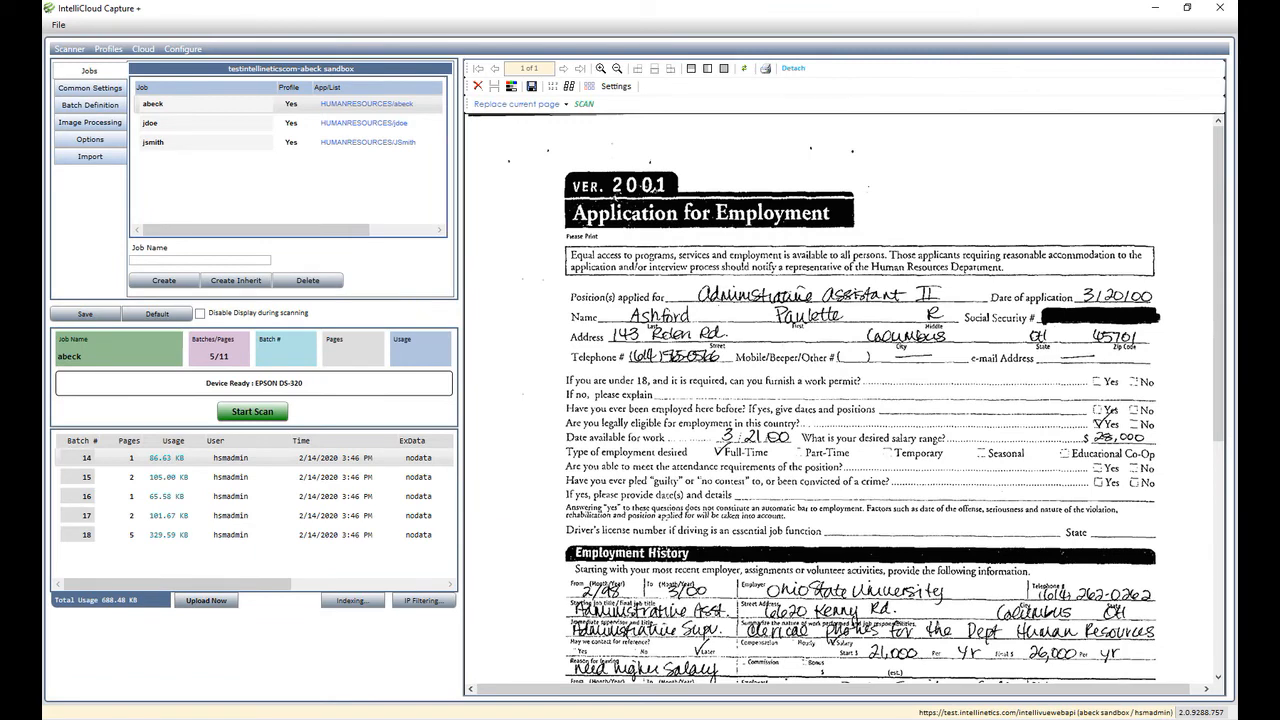
pyautogui.click(565, 104)
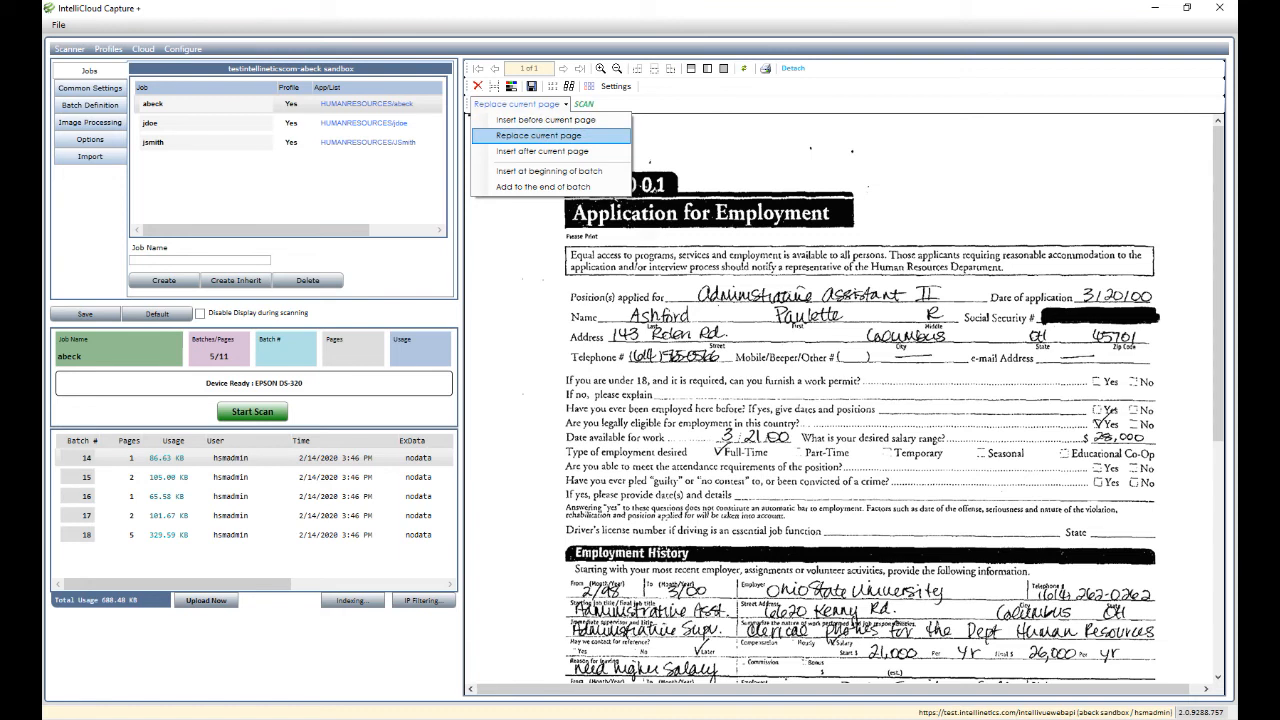
pyautogui.click(542, 151)
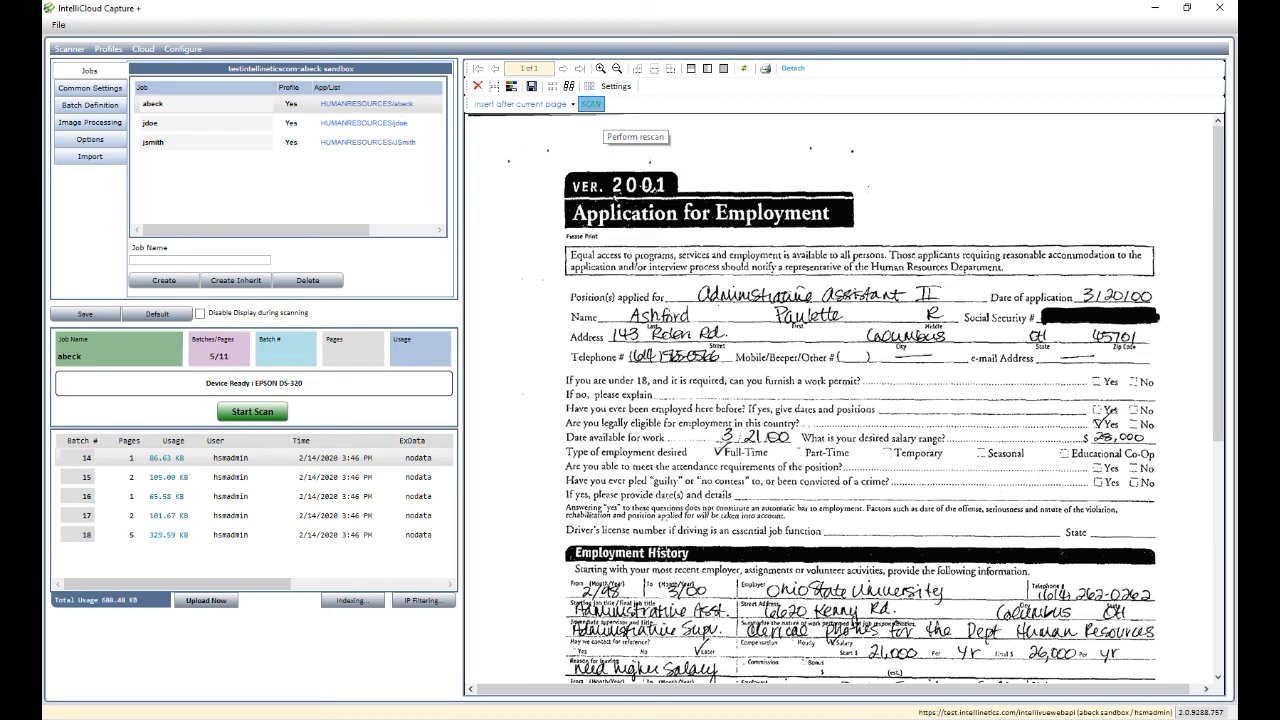
pyautogui.click(591, 104)
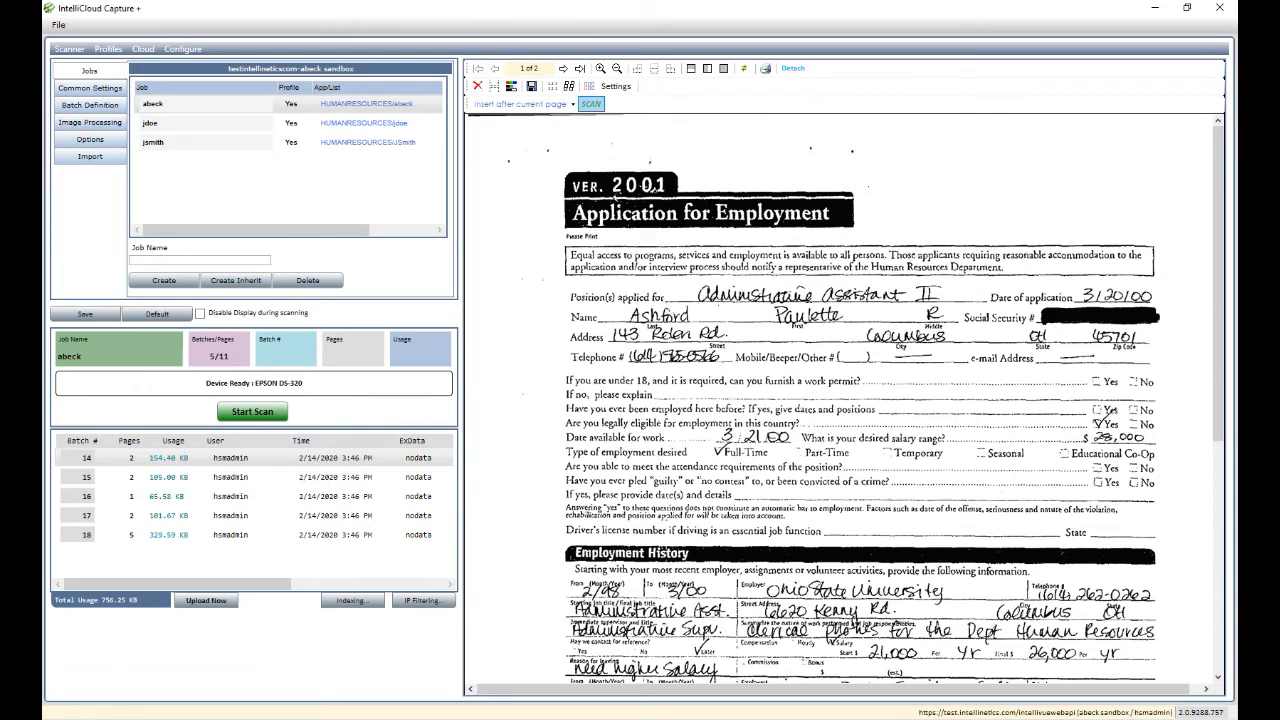
pyautogui.click(589, 86)
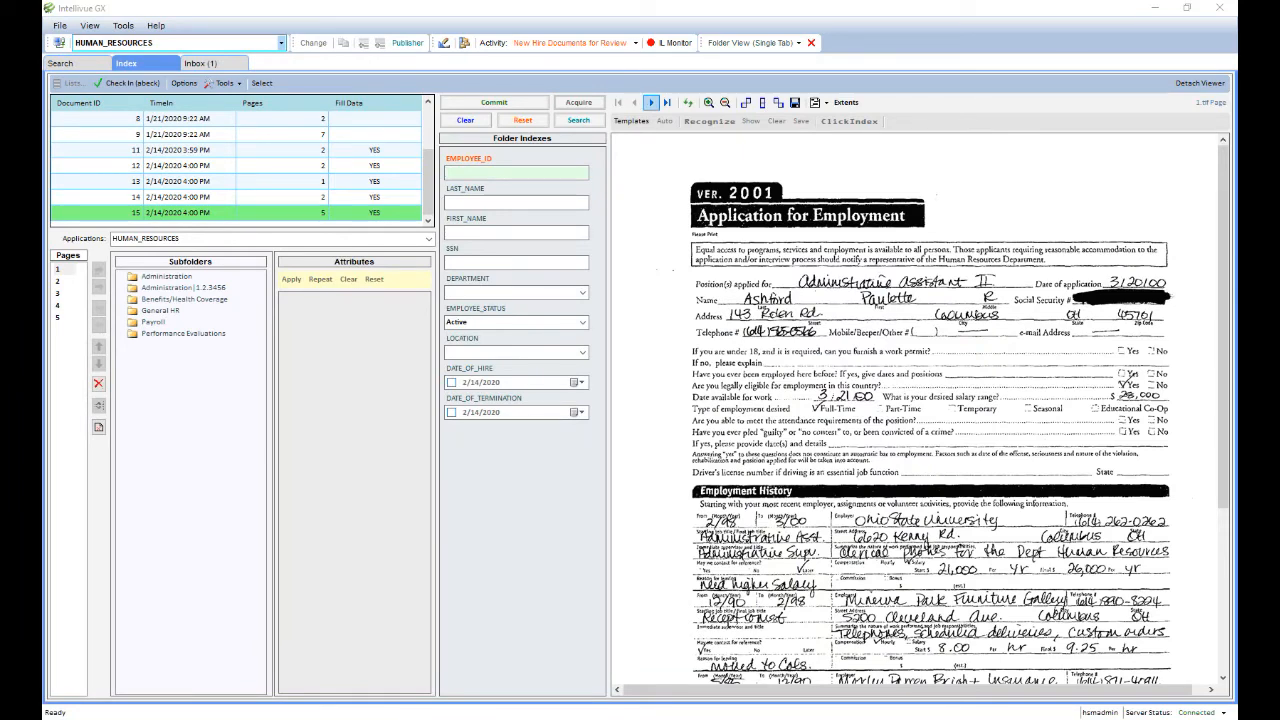
# Step: In Intellivue GX, page through document 15 to its last page and check the documents back in
pyautogui.click(651, 102)
pyautogui.click(651, 102)
pyautogui.click(651, 102)
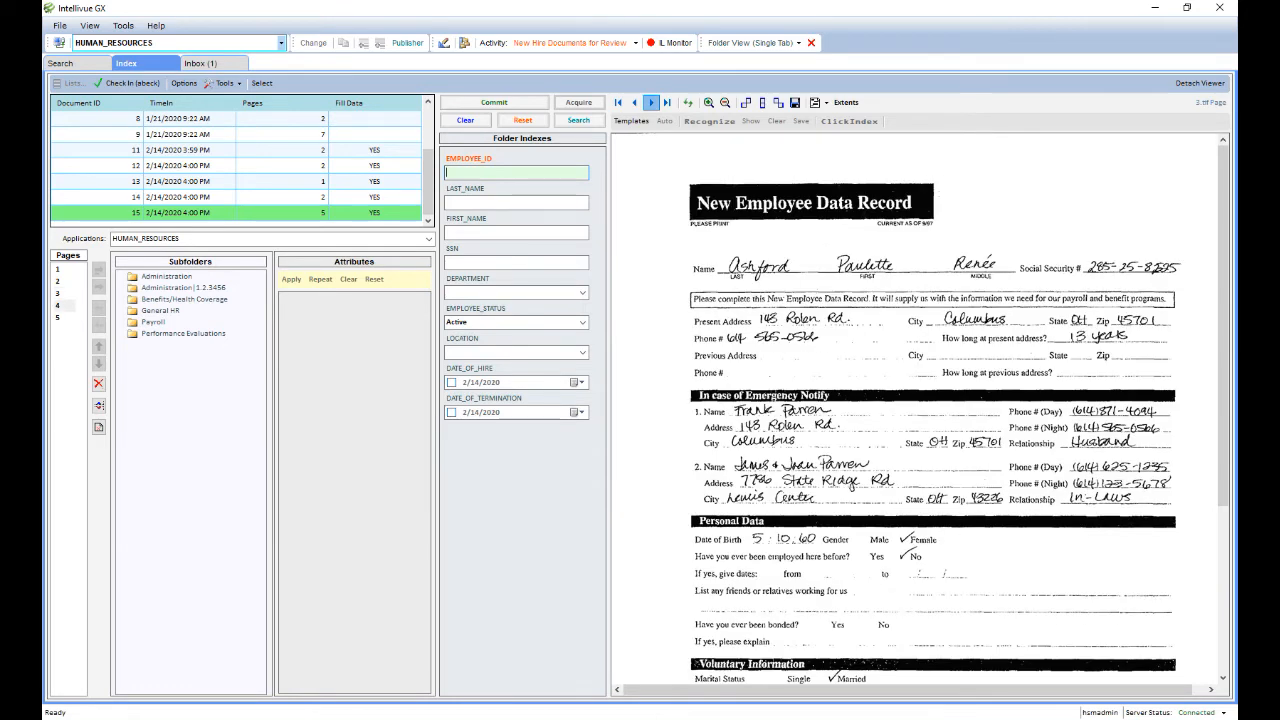
pyautogui.click(651, 102)
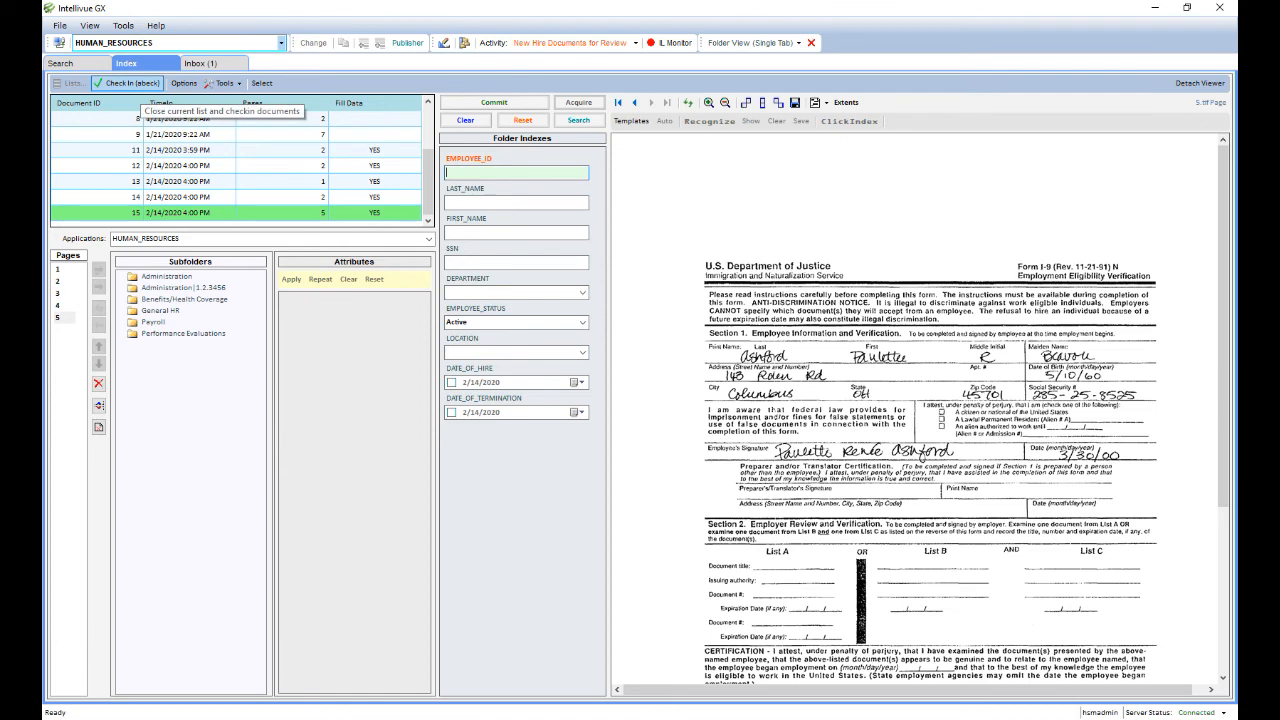
pyautogui.click(130, 85)
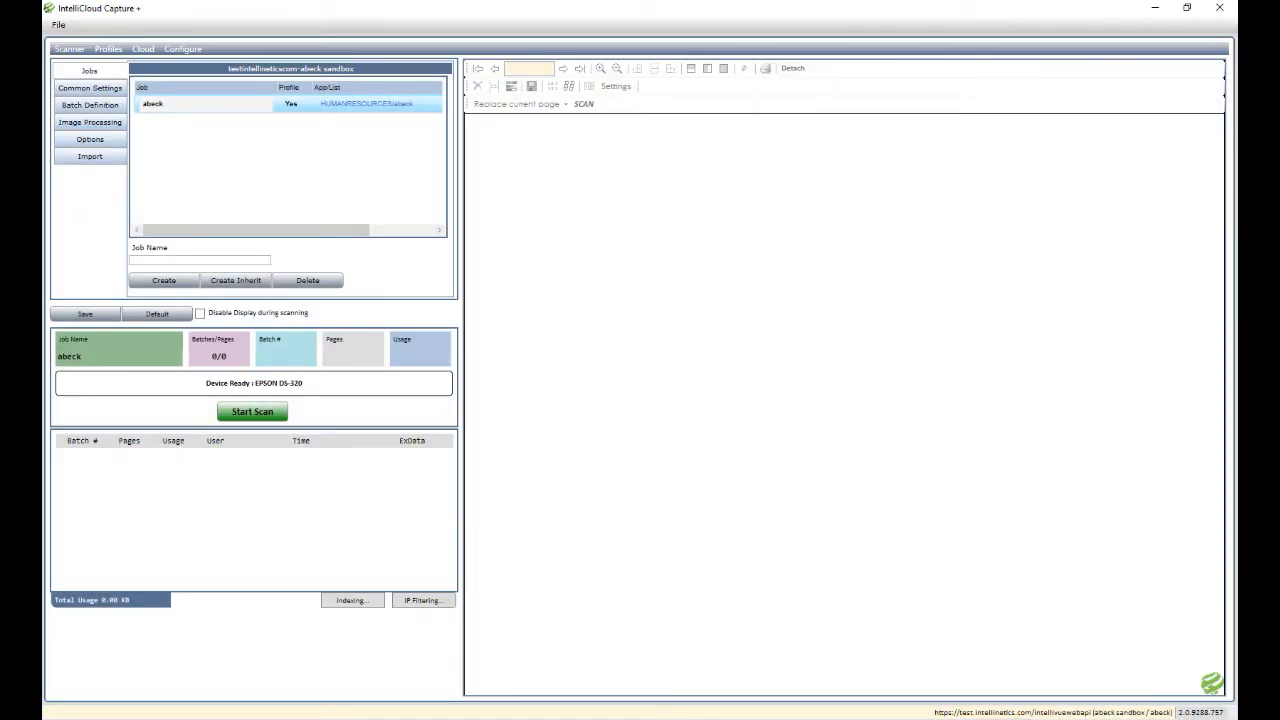
# Step: In IntelliCloud Capture, download the HUMAN_RESOURCES indexing list from the cloud into the existing job with the list's own name, and finish the download
pyautogui.click(143, 48)
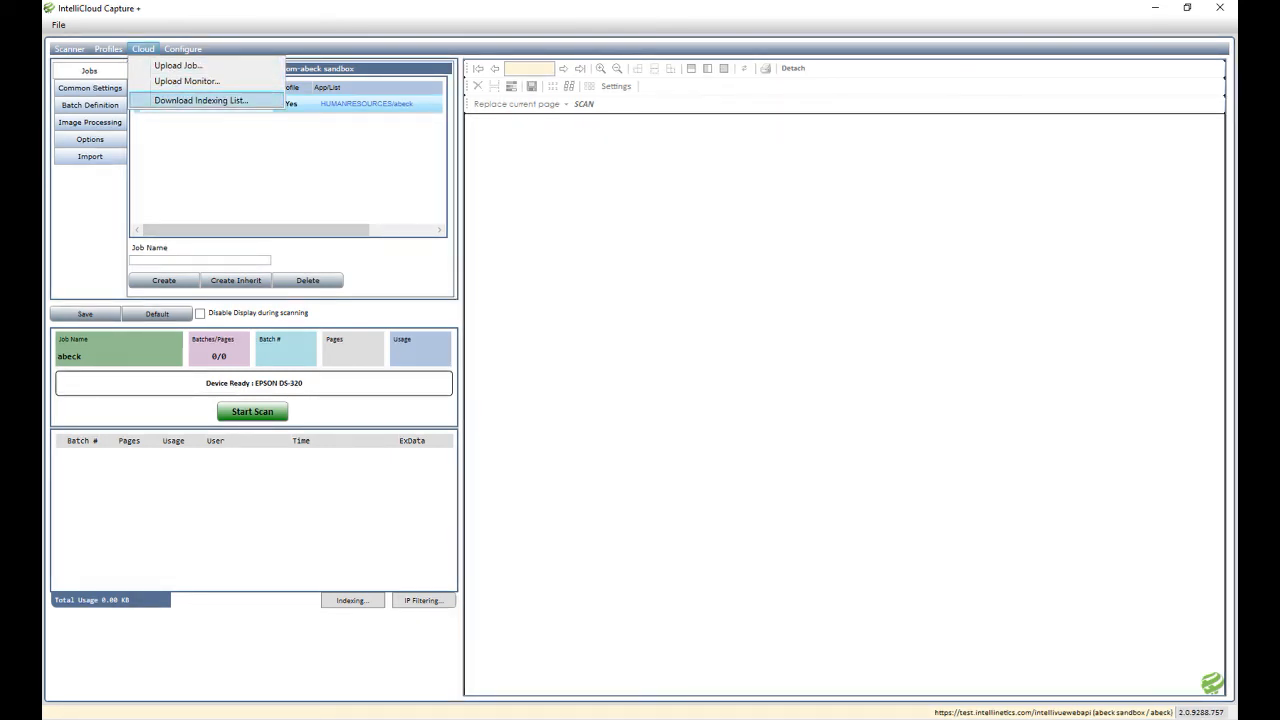
pyautogui.click(200, 100)
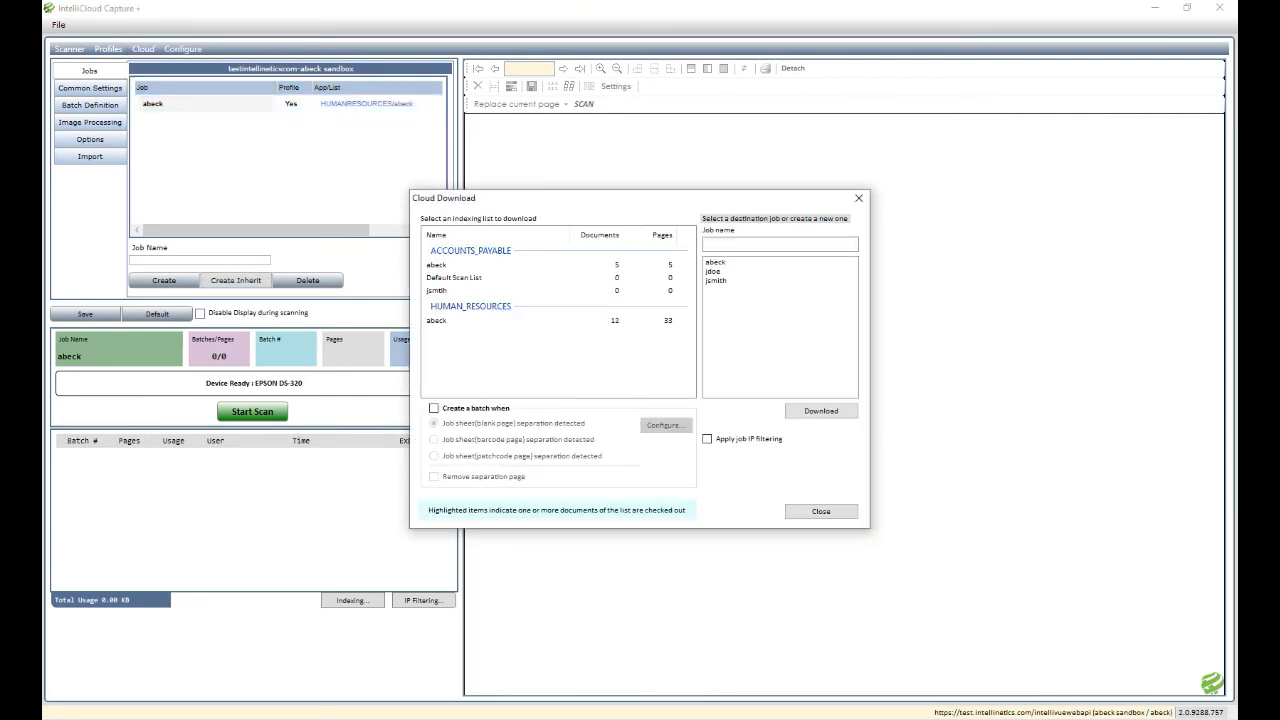
pyautogui.click(437, 321)
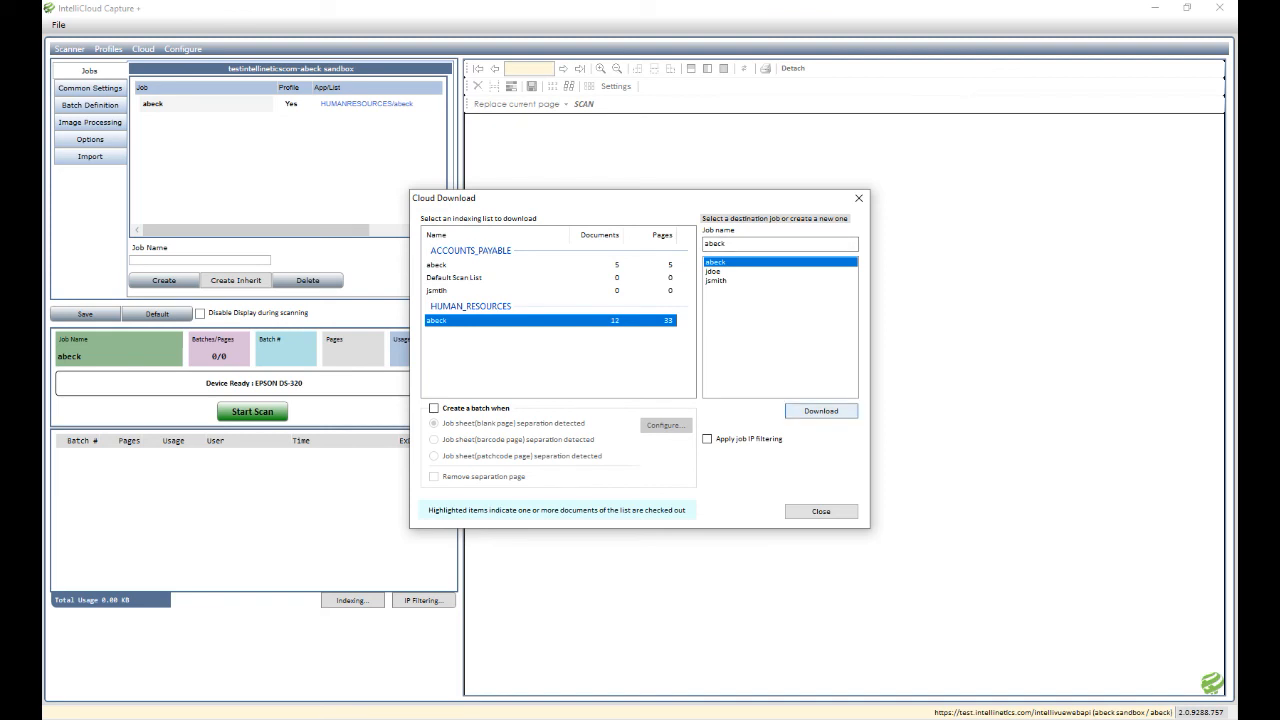
pyautogui.click(821, 411)
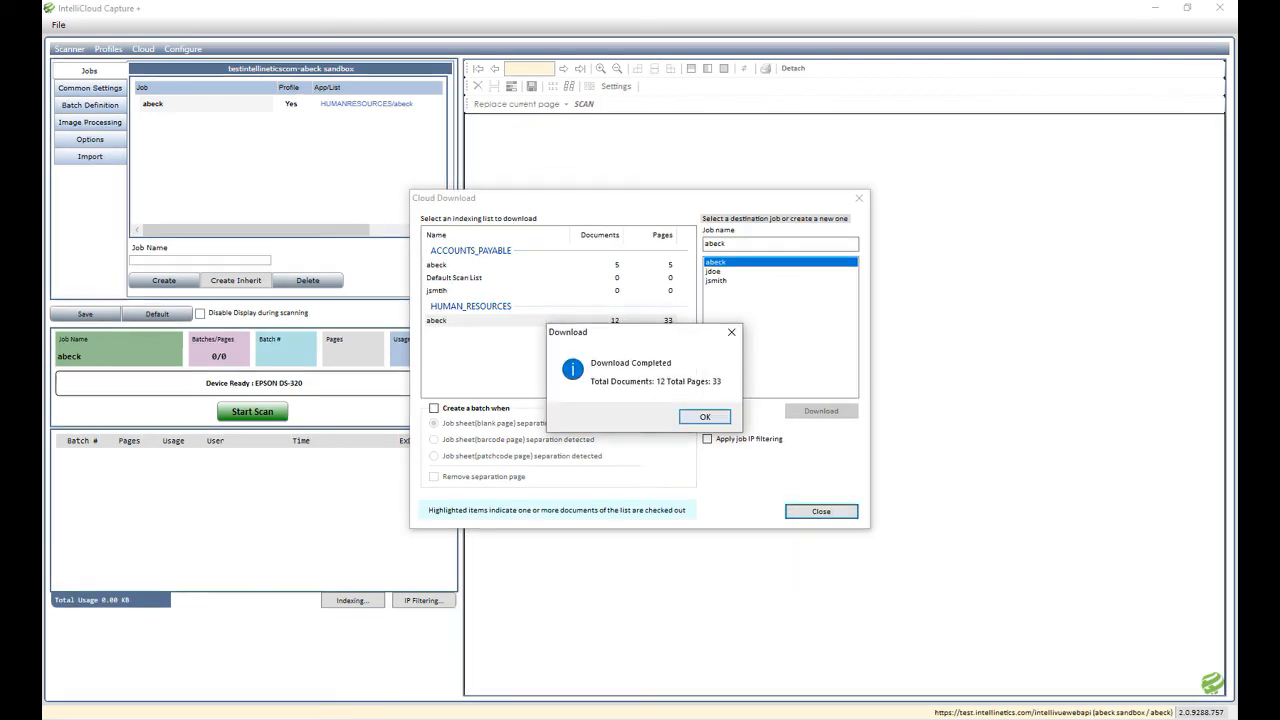
pyautogui.press('Return')
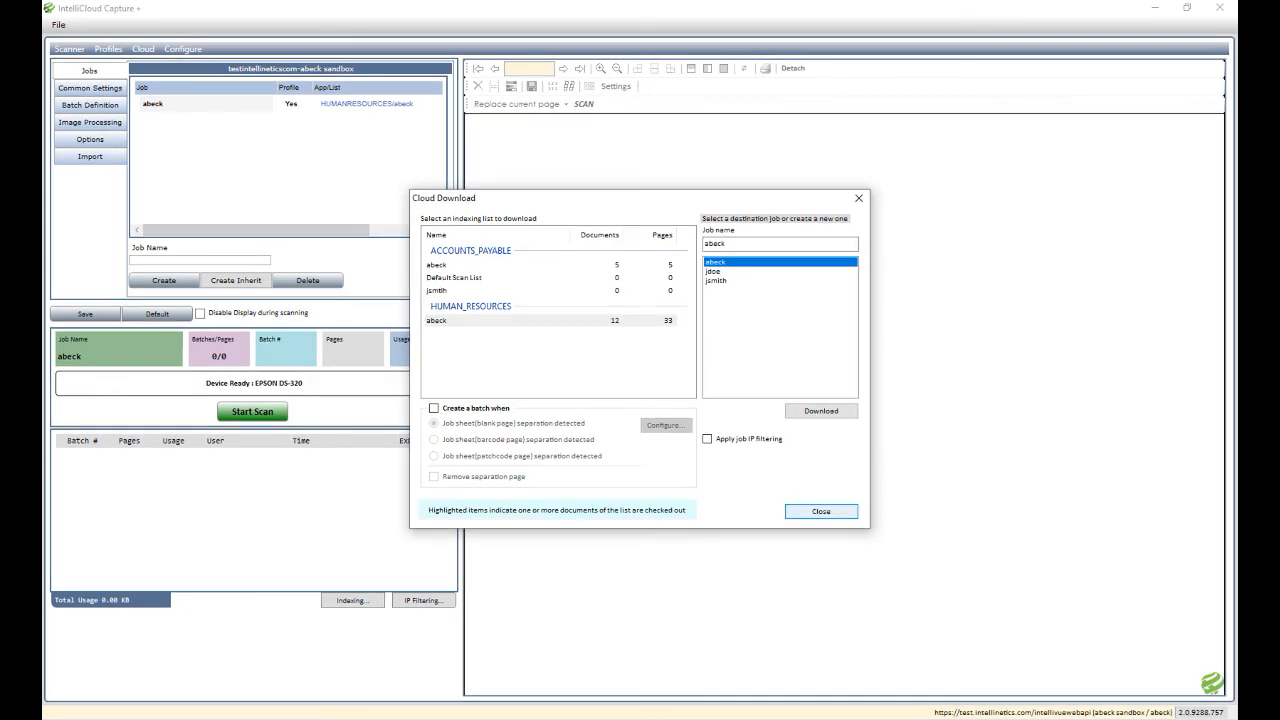
pyautogui.click(821, 511)
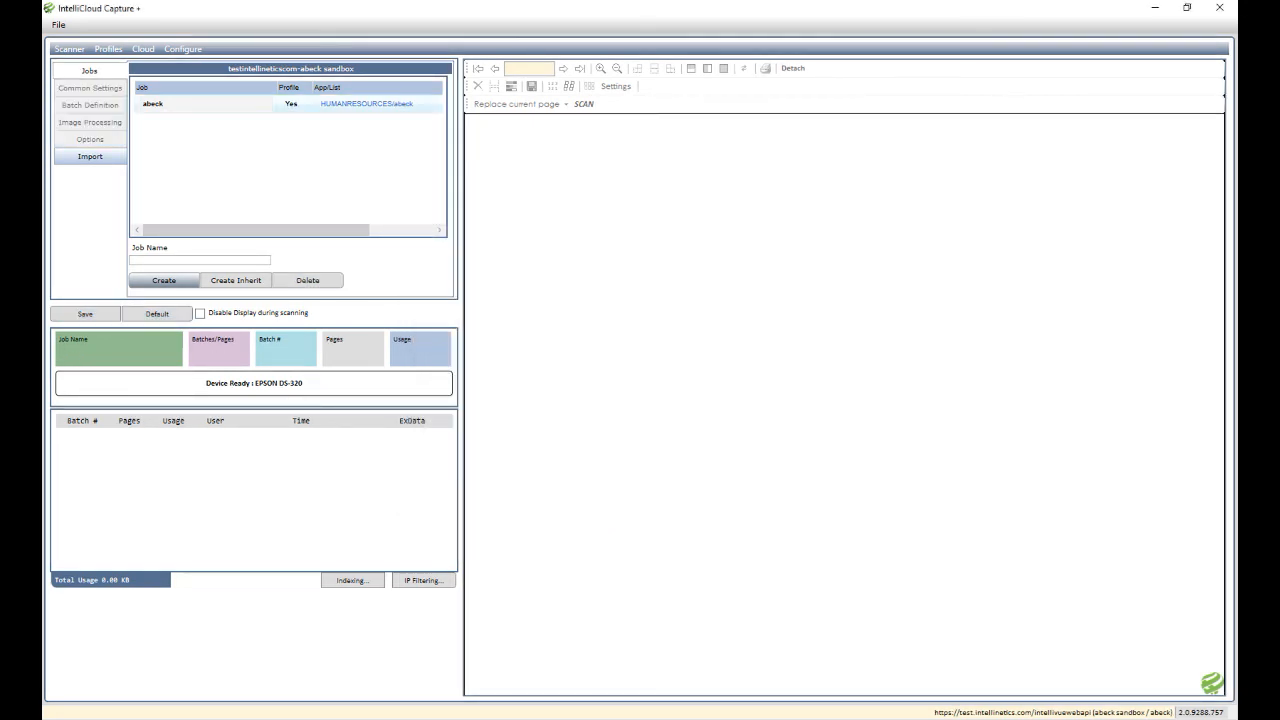
# Step: Open the job that received the download and display the pages of batch 12
pyautogui.click(153, 104)
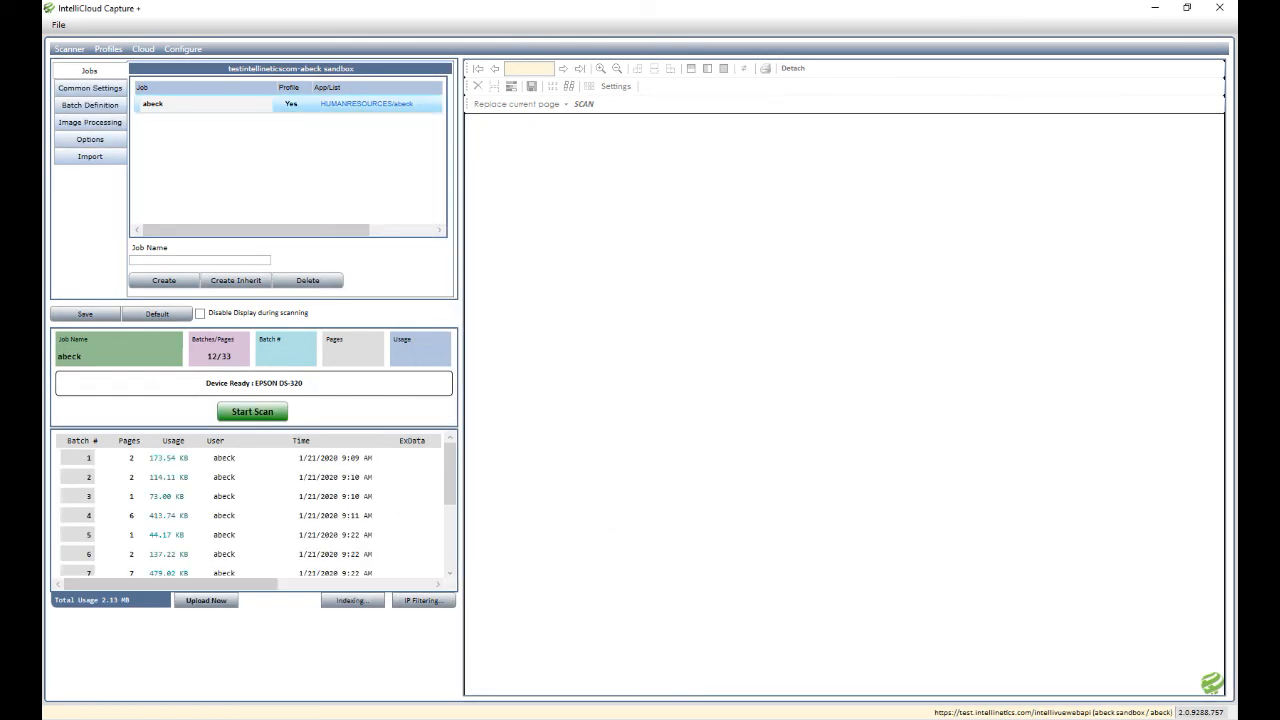
pyautogui.moveTo(450, 474); pyautogui.dragTo(450, 537)
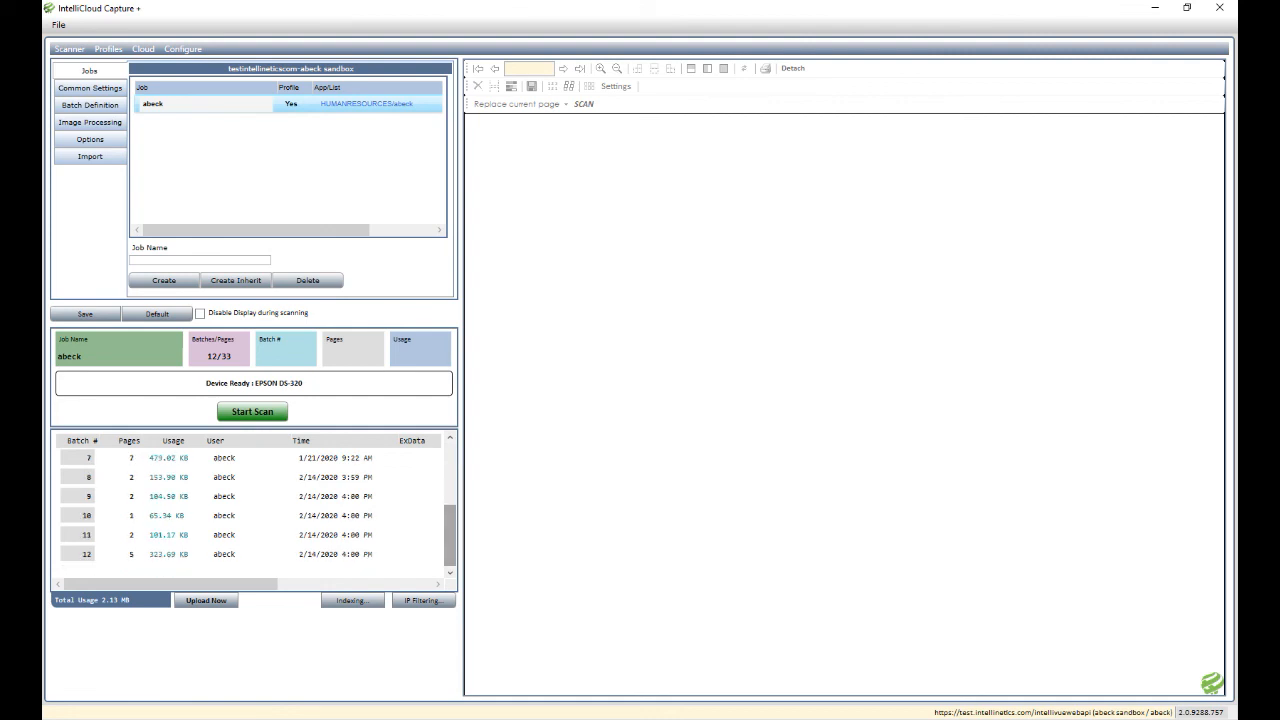
pyautogui.click(264, 554)
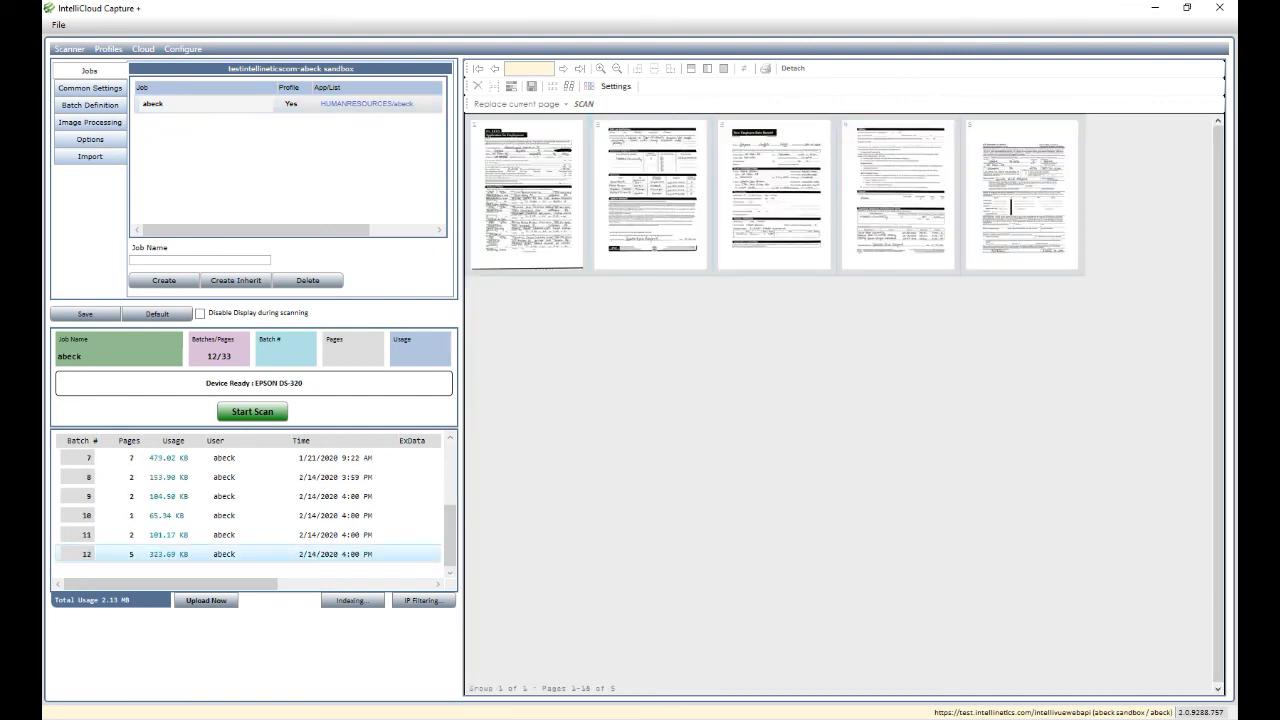